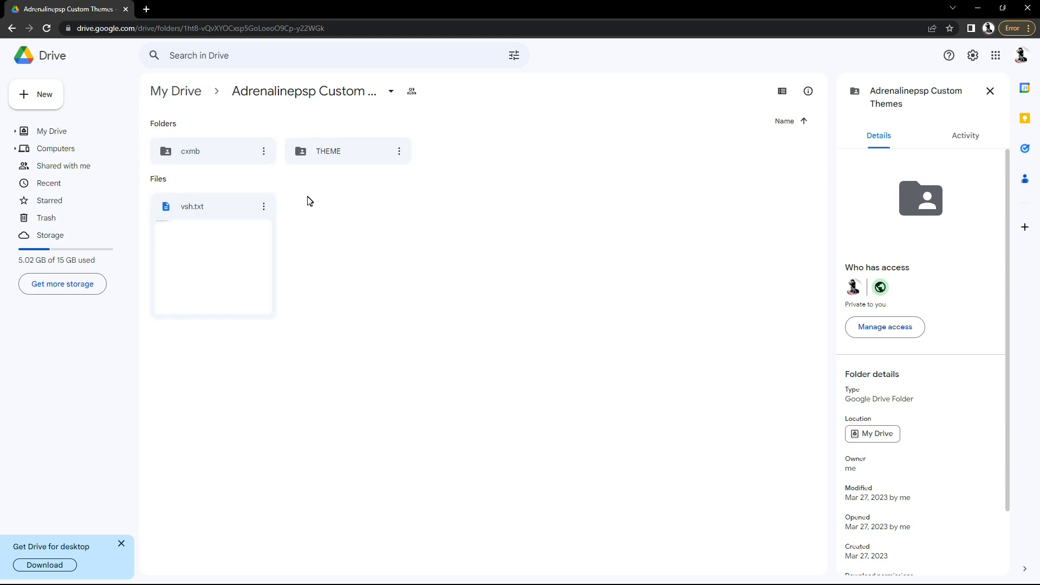
- Download the cxmb and THEME folders from the Adrenalinepsp Custom Themes folder
click(264, 152)
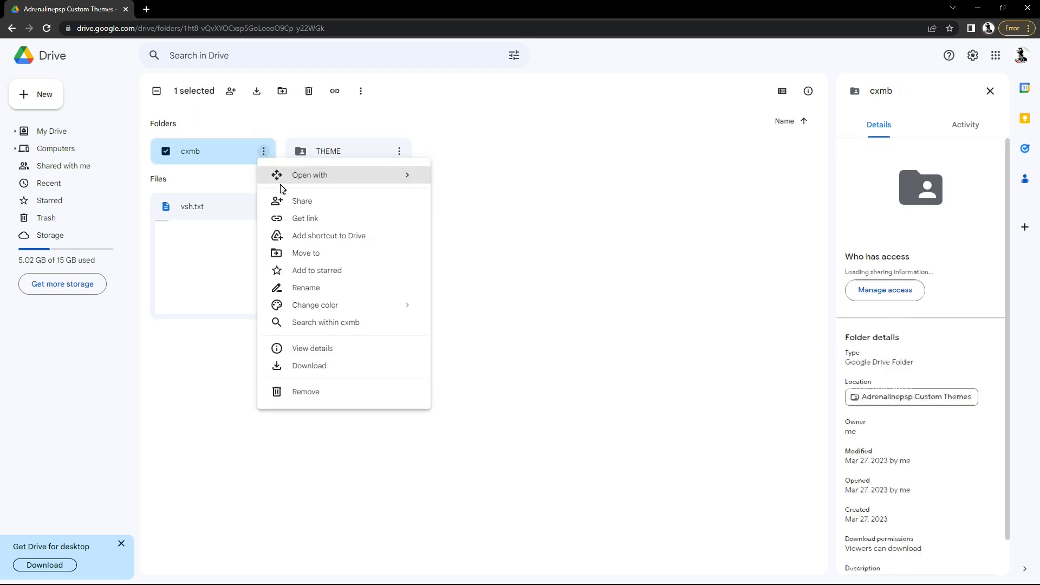
click(307, 367)
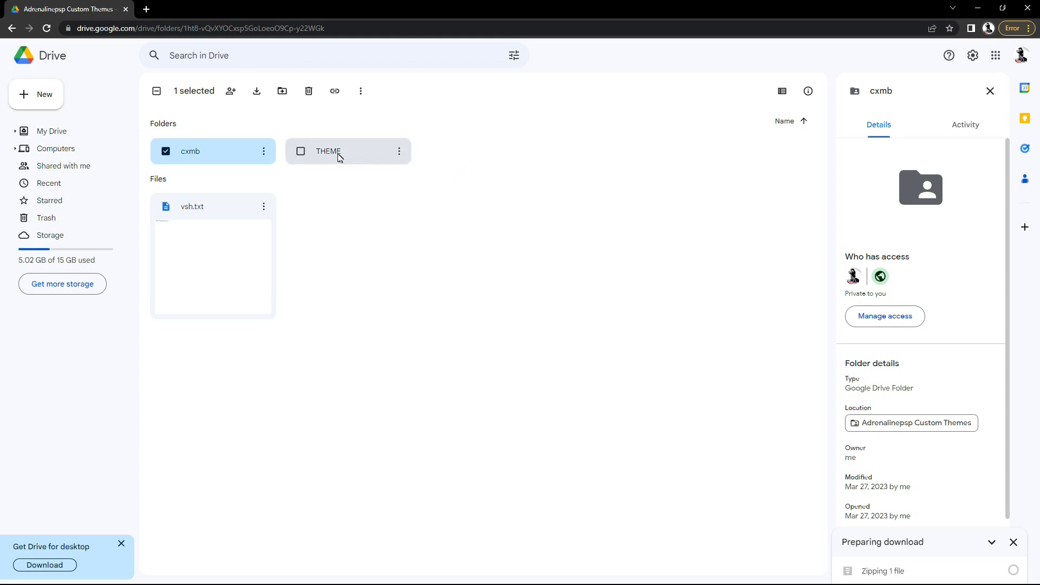
click(400, 152)
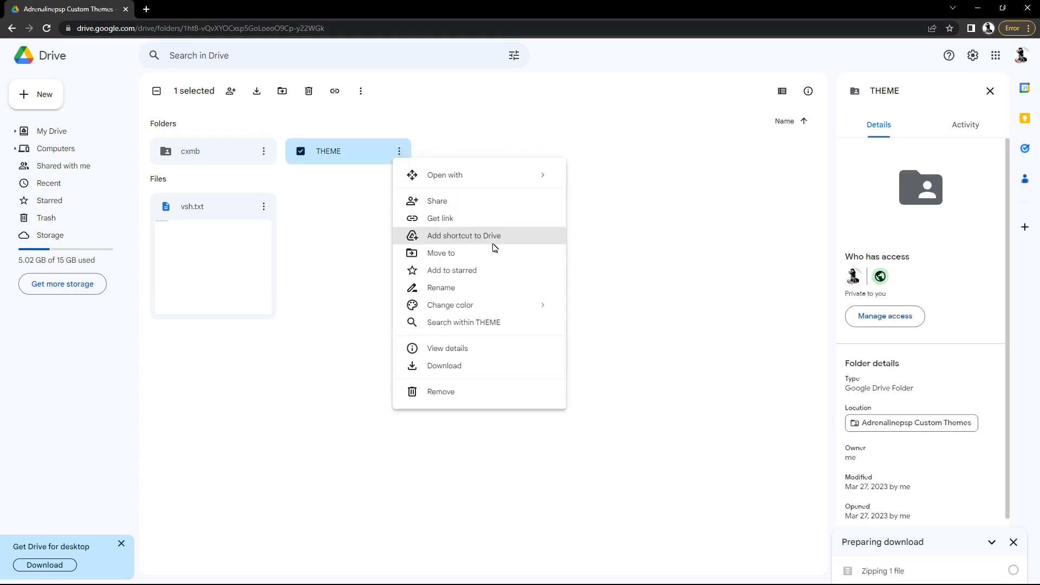
click(461, 366)
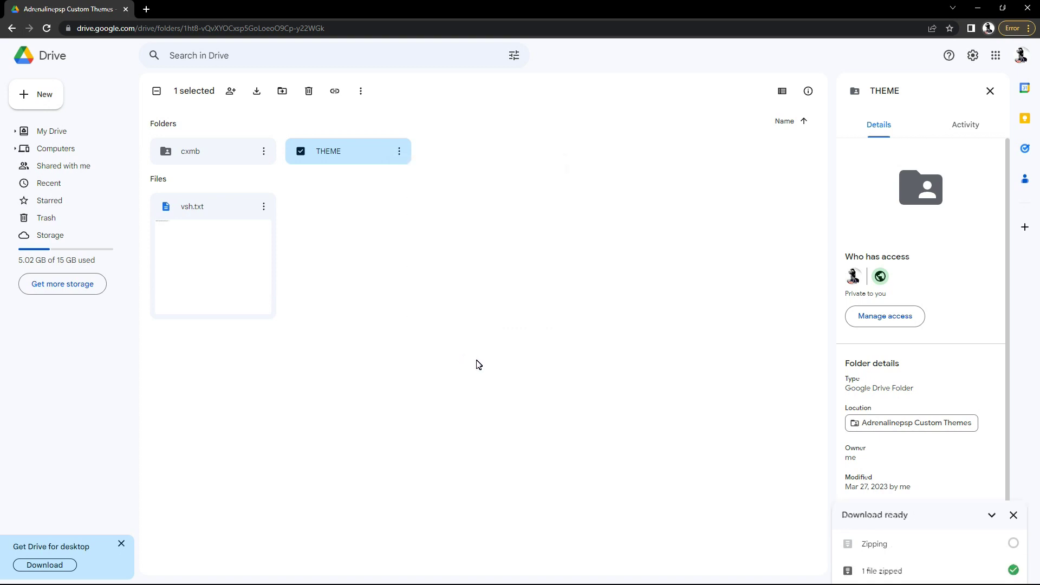
- Download the vsh.txt file and request the THEME folder download again
click(263, 207)
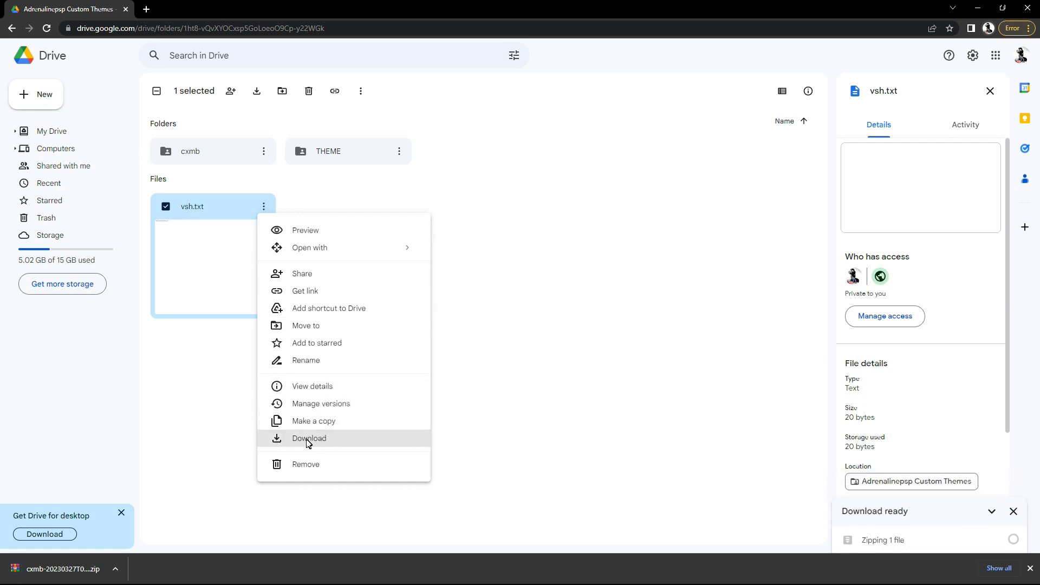
click(307, 444)
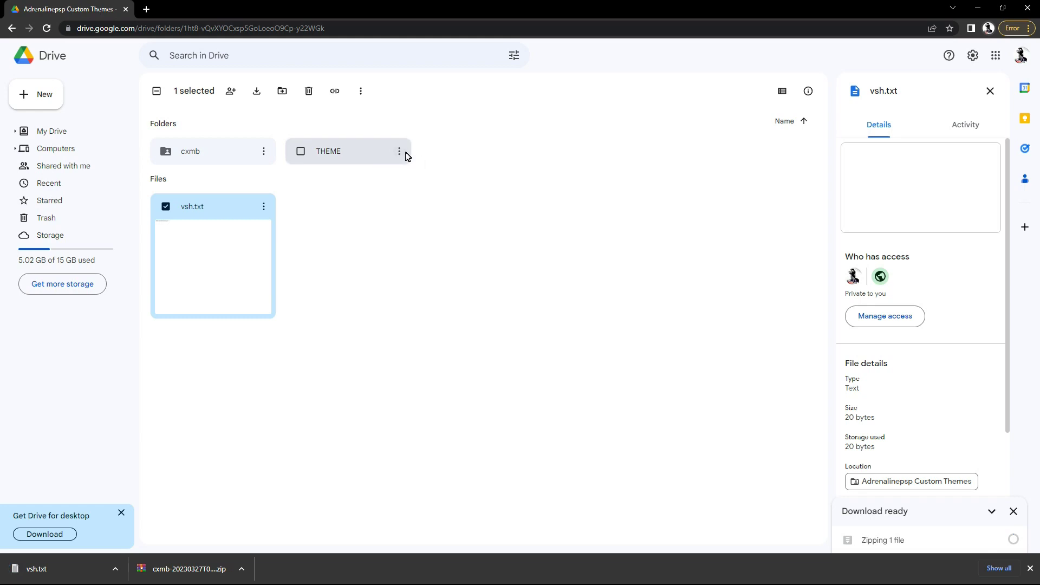
click(399, 151)
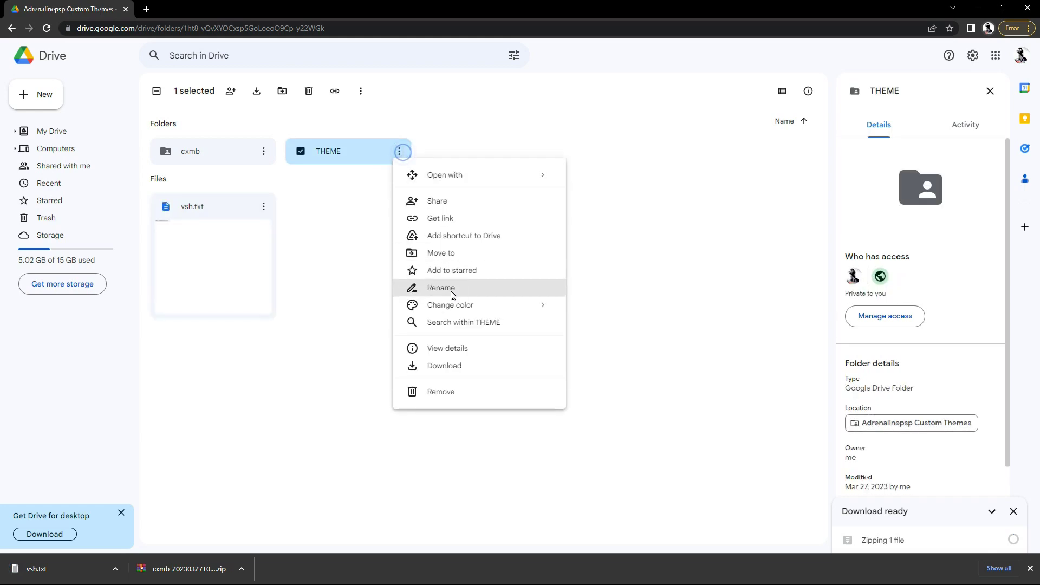
click(449, 366)
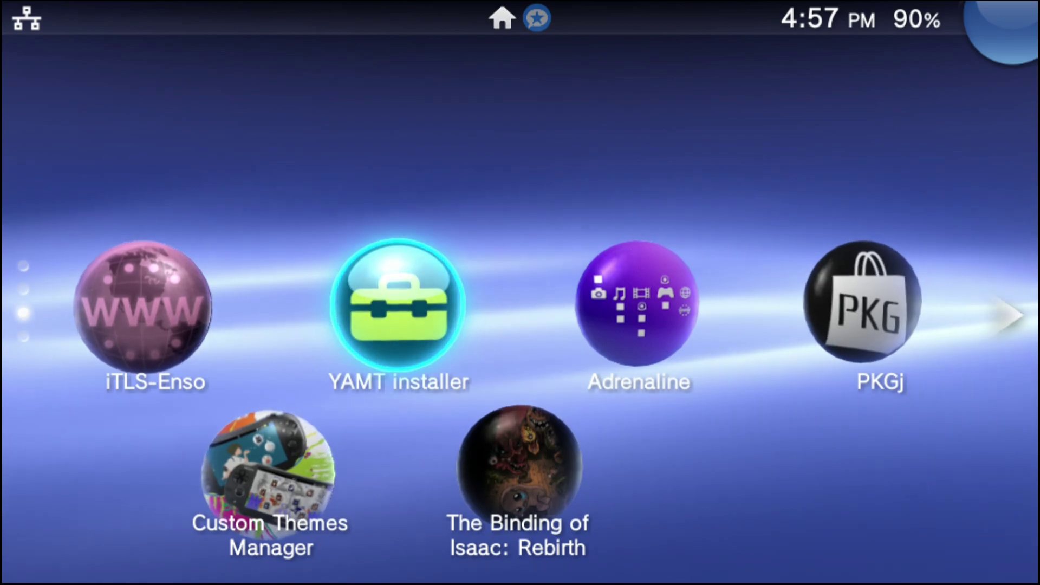
- Switch to the PS Vita, start Adrenaline and open the Recovery Menu from the Adrenaline VSH menu
click(637, 303)
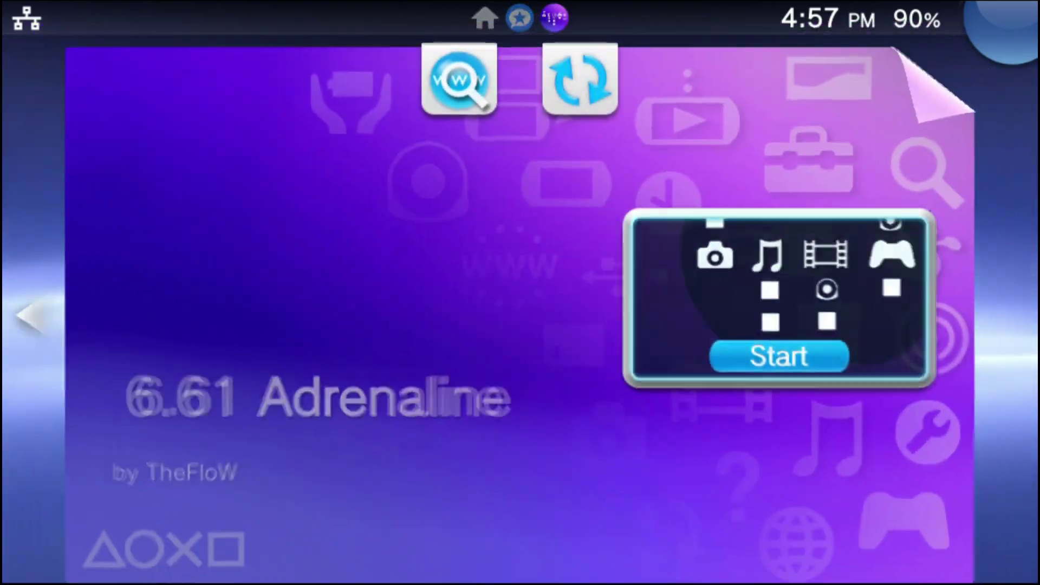
click(780, 356)
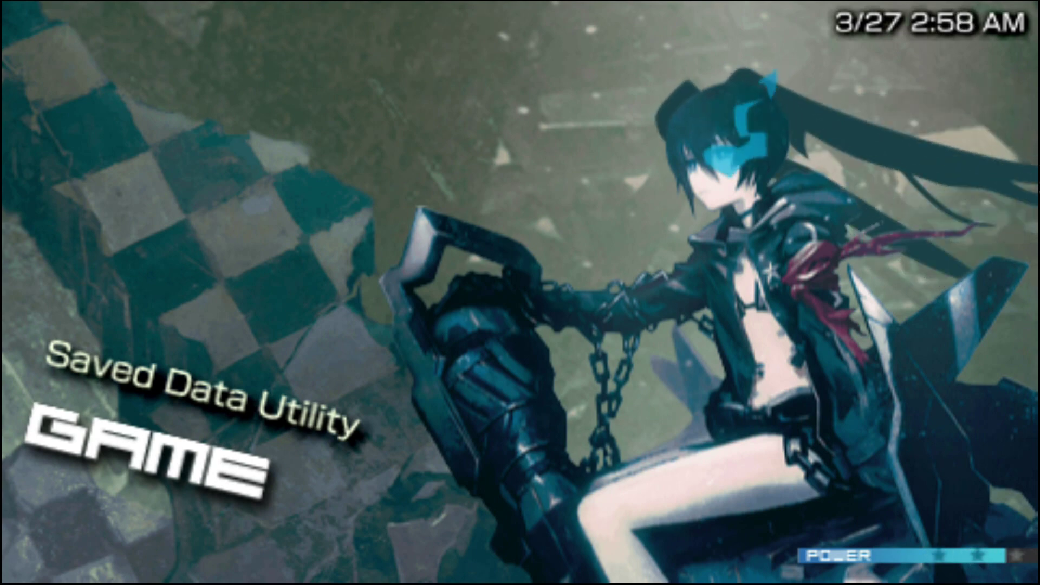
key(v)
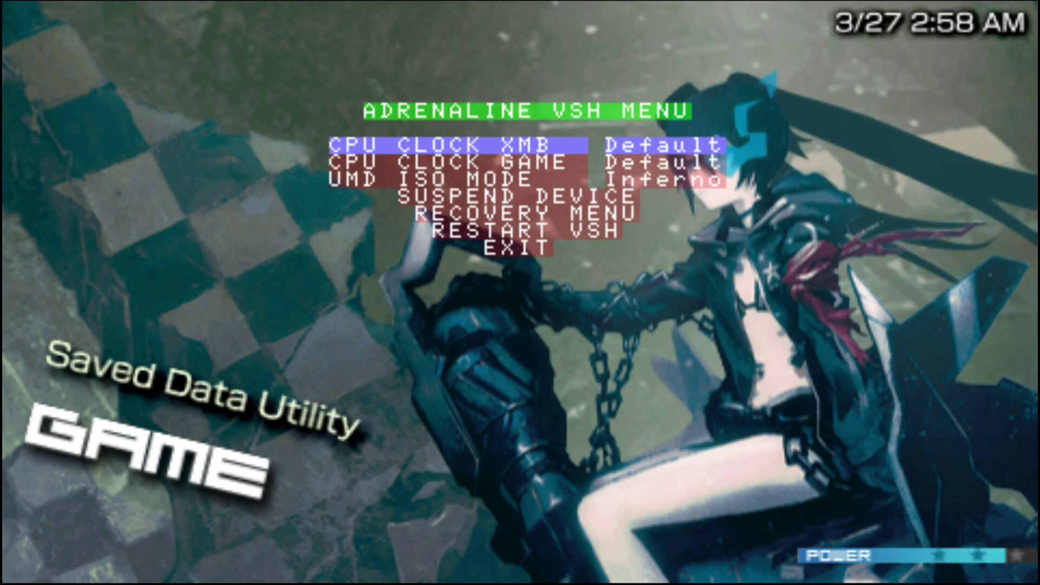
key(Down)
key(Down)
key(Down)
key(Down)
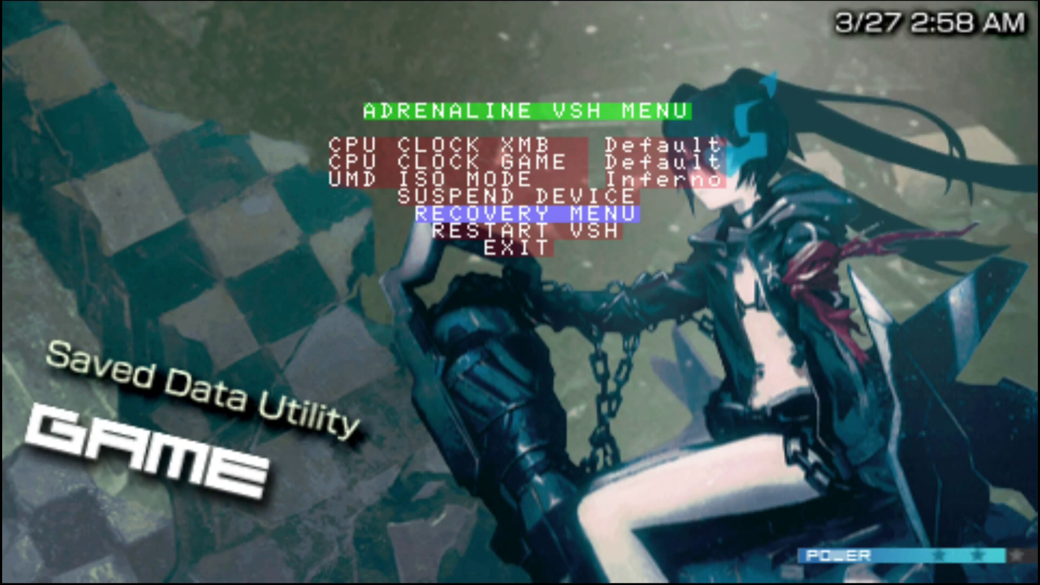
key(Return)
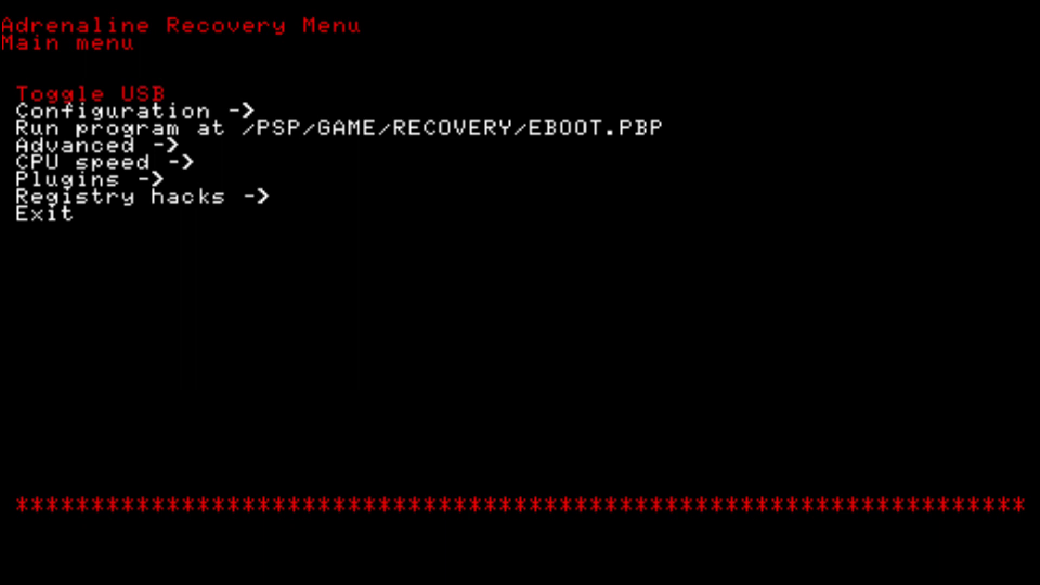
- Open the recovery Configuration and toggle Skip Sony logo, leaving it Enabled
key(Down)
key(Down)
key(Up)
key(Return)
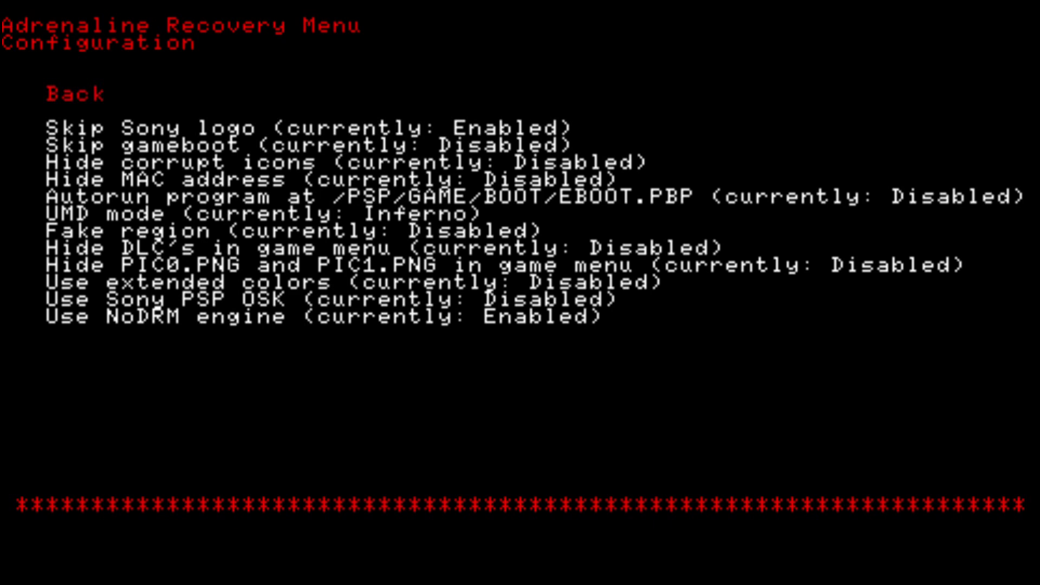
key(Down)
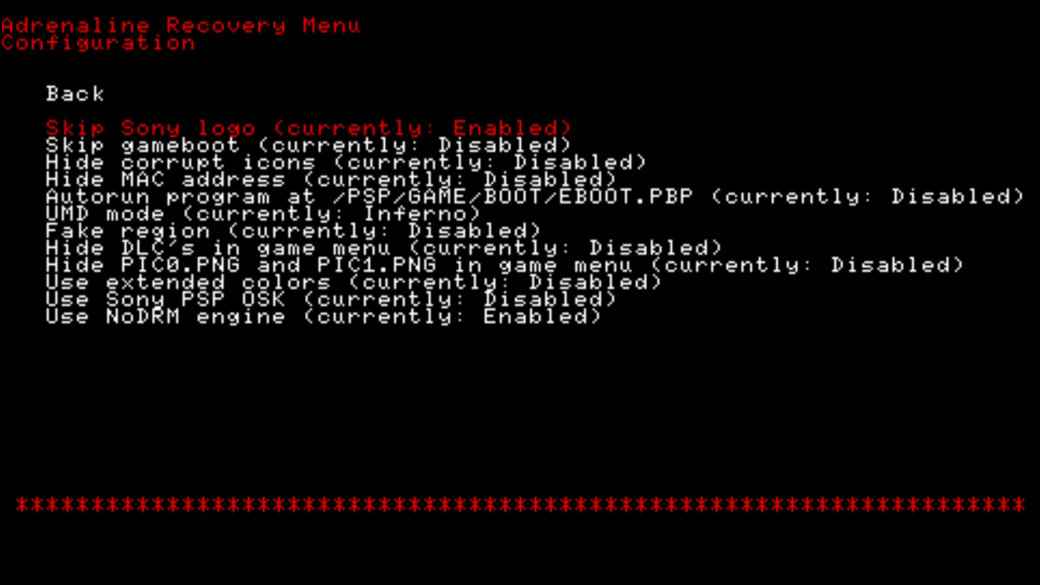
key(Return)
key(Return)
key(Up)
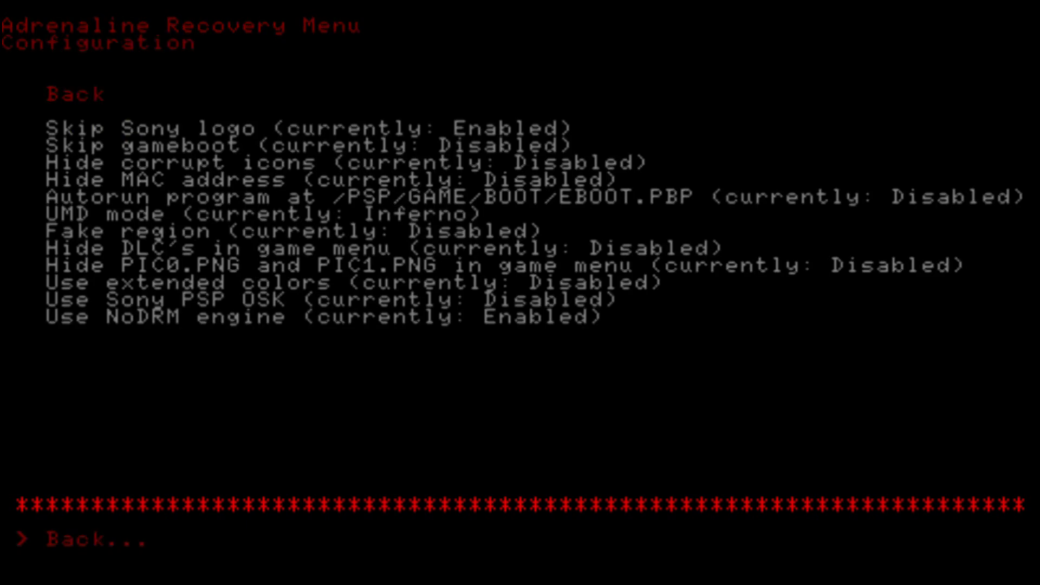
- Exit the Adrenaline Recovery Menu from its main menu
key(Down)
key(Down)
key(Down)
key(Down)
key(Down)
key(Down)
key(Down)
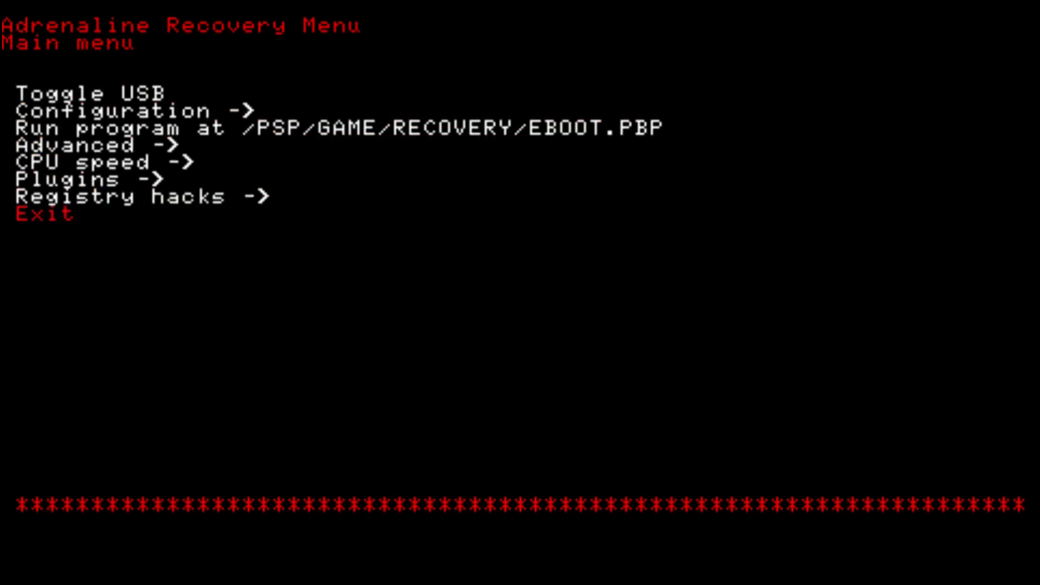
key(Return)
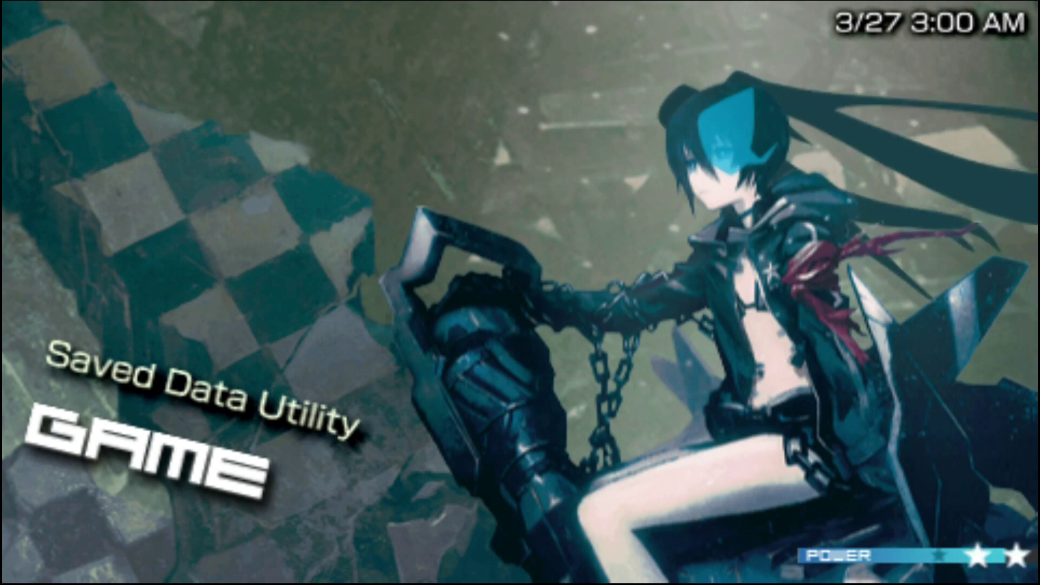
- Close Adrenaline and start VitaShell from the PS Vita home screen
key(super)
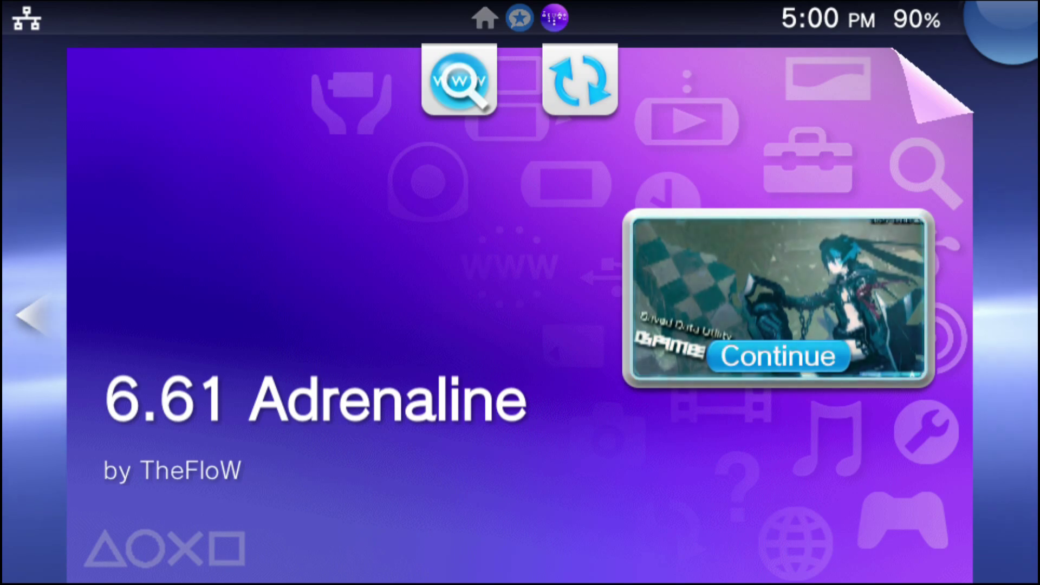
drag(932, 81, 596, 380)
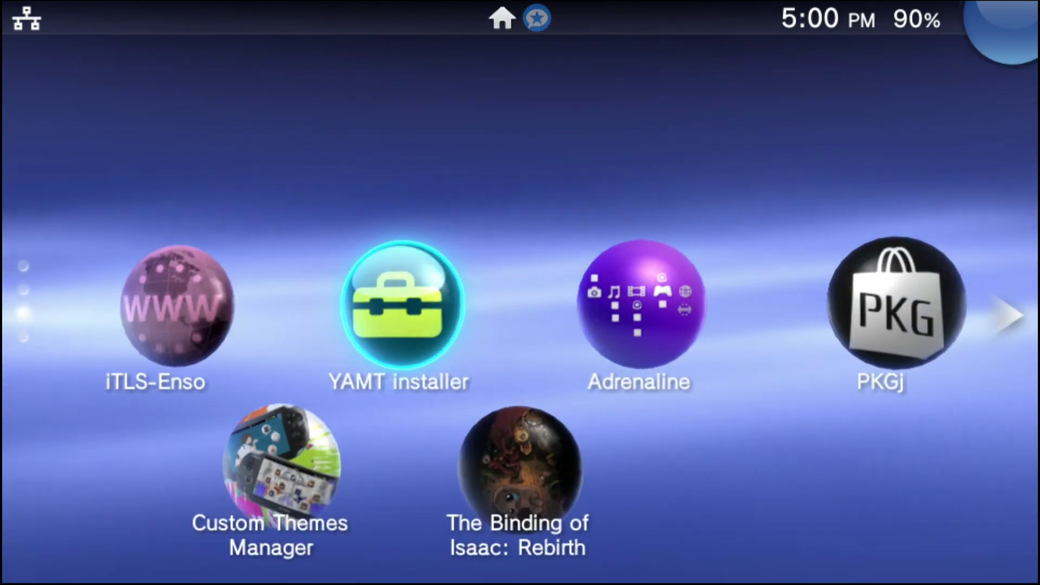
key(Up)
key(Down)
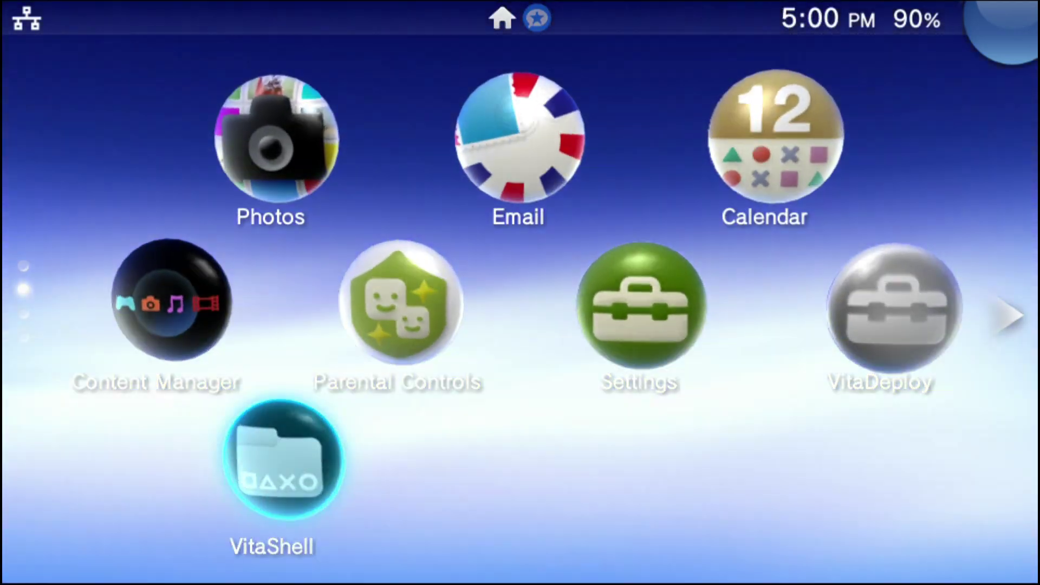
key(Return)
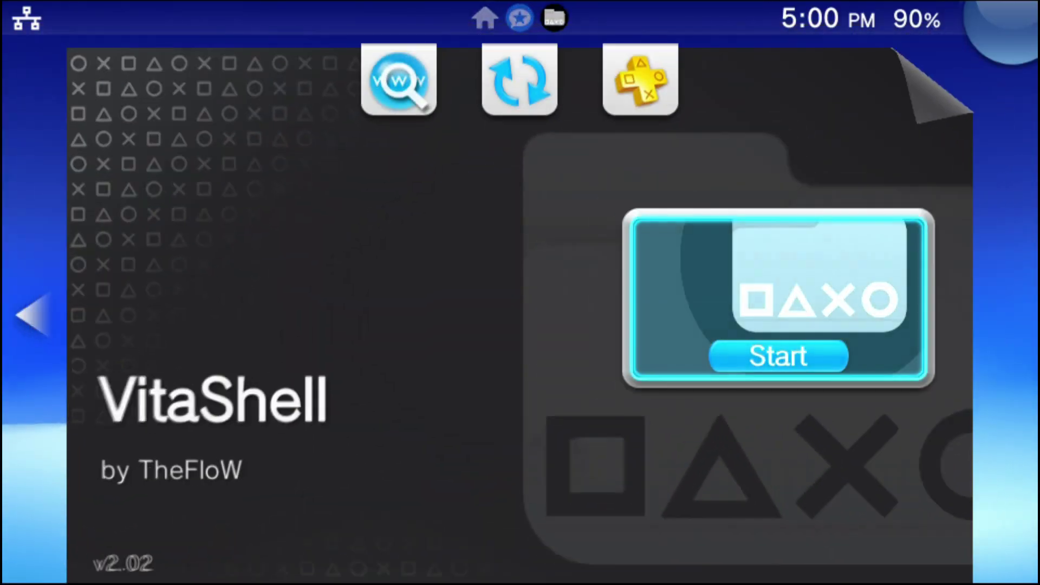
key(Return)
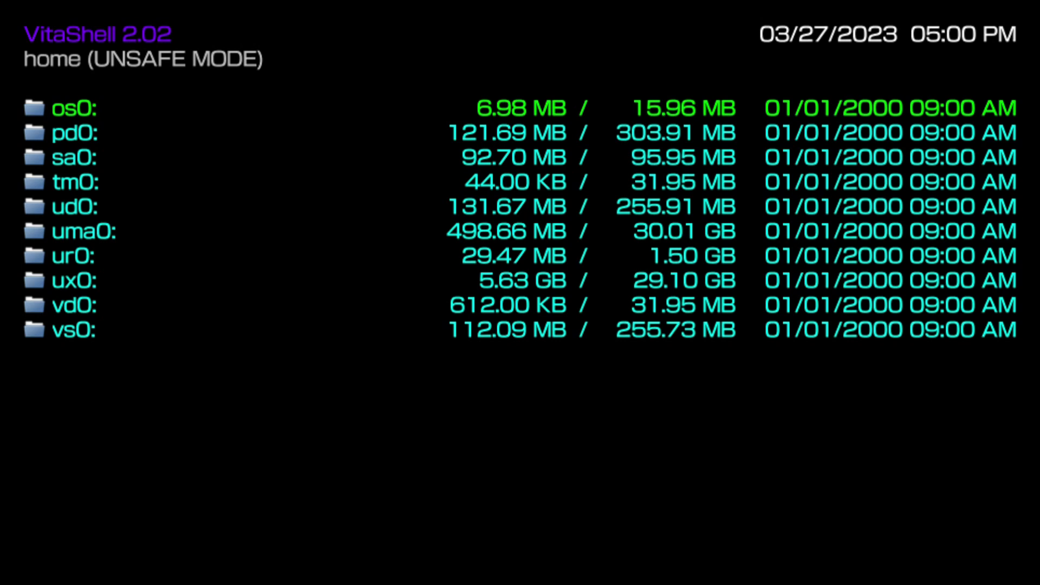
- Open the ux0: partition from the list of partitions
key(Down)
key(Down)
key(Down)
key(Down)
key(Down)
key(Down)
key(Down)
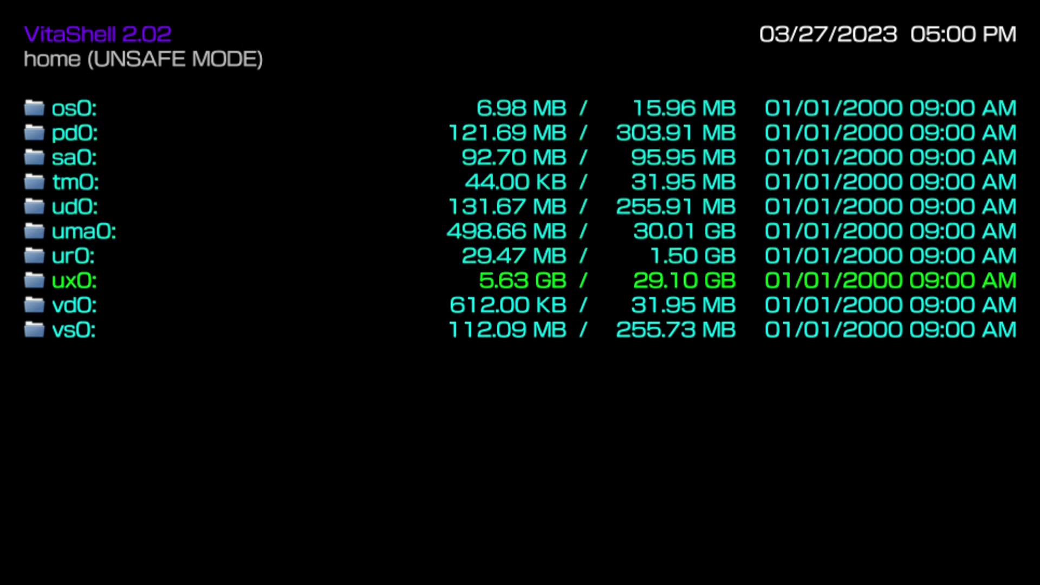
key(Return)
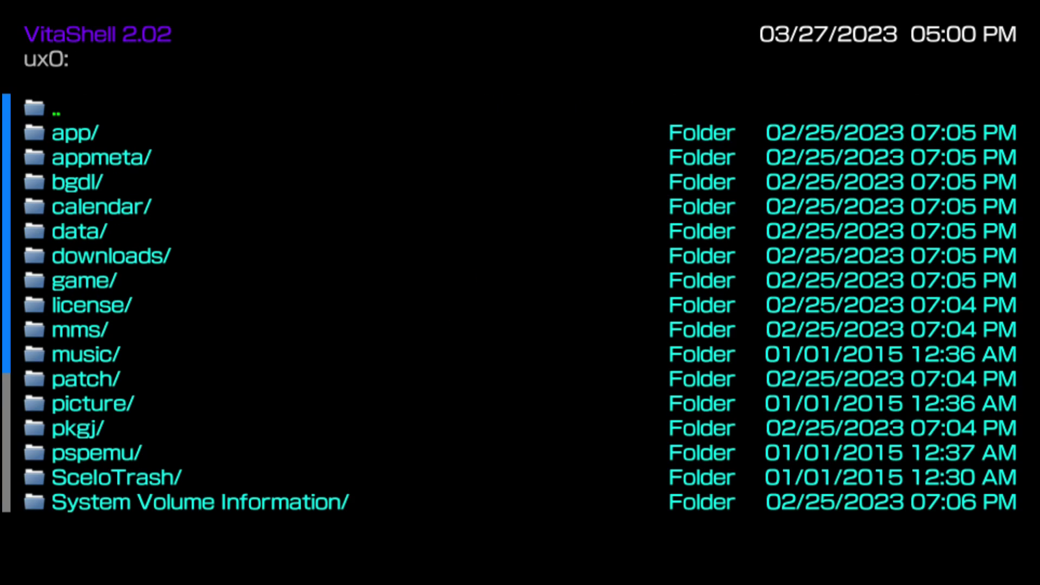
- Find the THEME folder in ux0: and choose Move for it
key(Down)
key(Down)
key(Down)
key(Down)
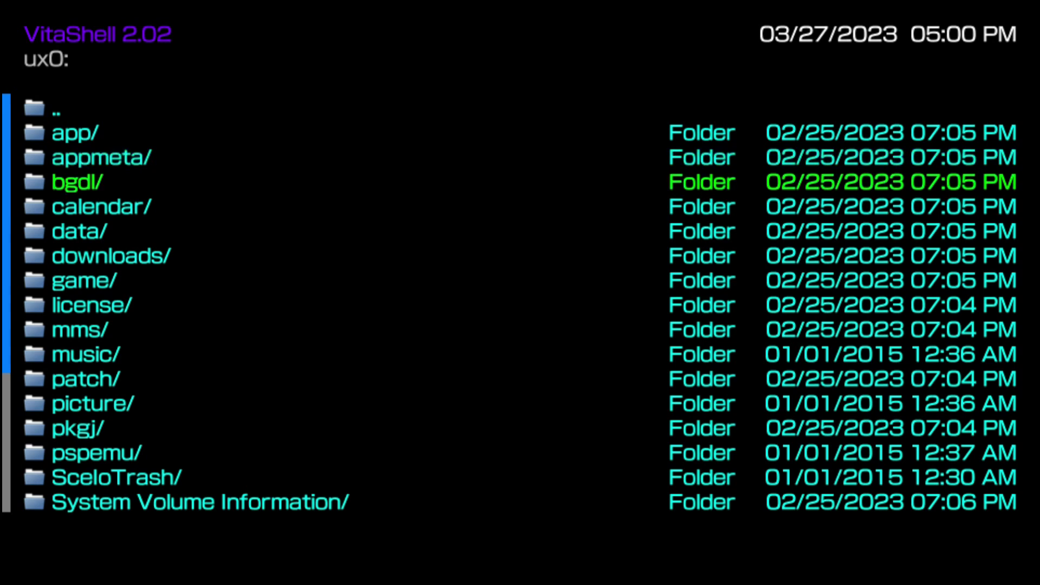
key(Up)
key(Up)
key(Down)
key(Down)
key(Down)
key(Down)
key(Down)
key(Down)
key(Down)
key(Down)
key(Down)
key(Down)
key(Down)
key(Down)
key(Down)
key(Down)
key(Down)
key(Down)
key(Down)
key(Down)
key(Down)
key(Down)
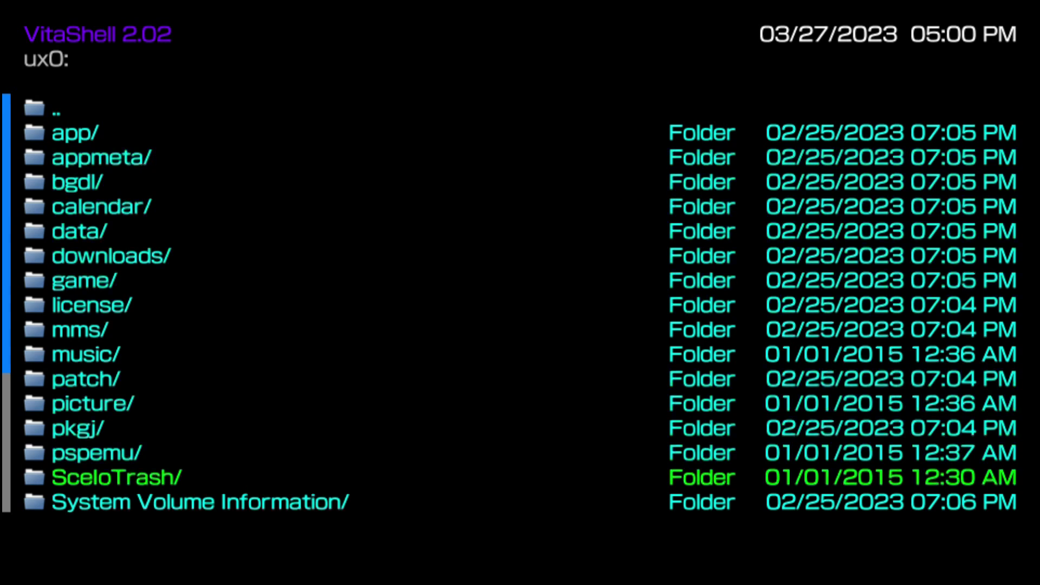
key(Up)
key(Up)
key(Up)
key(Up)
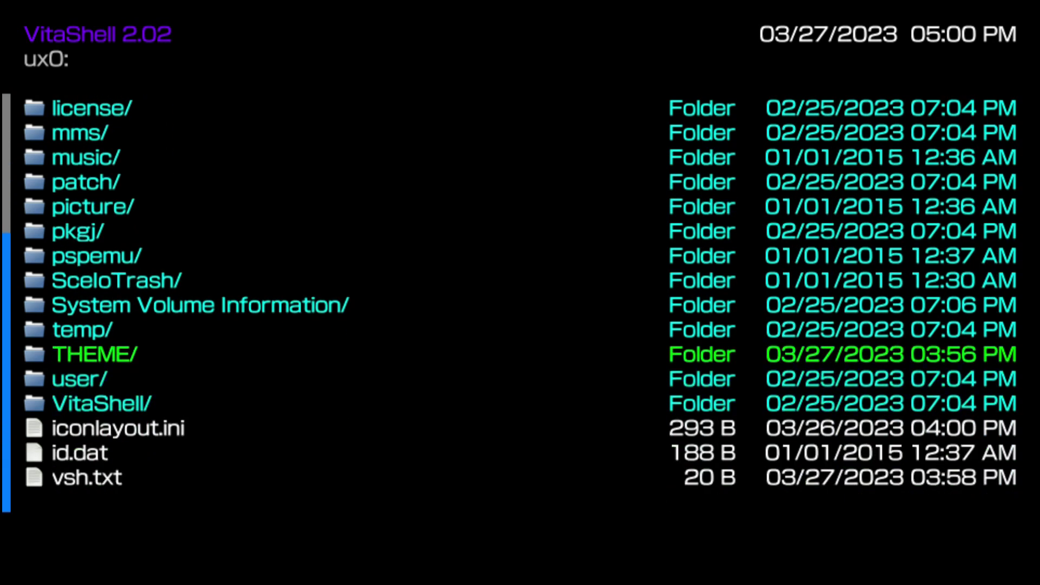
key(v)
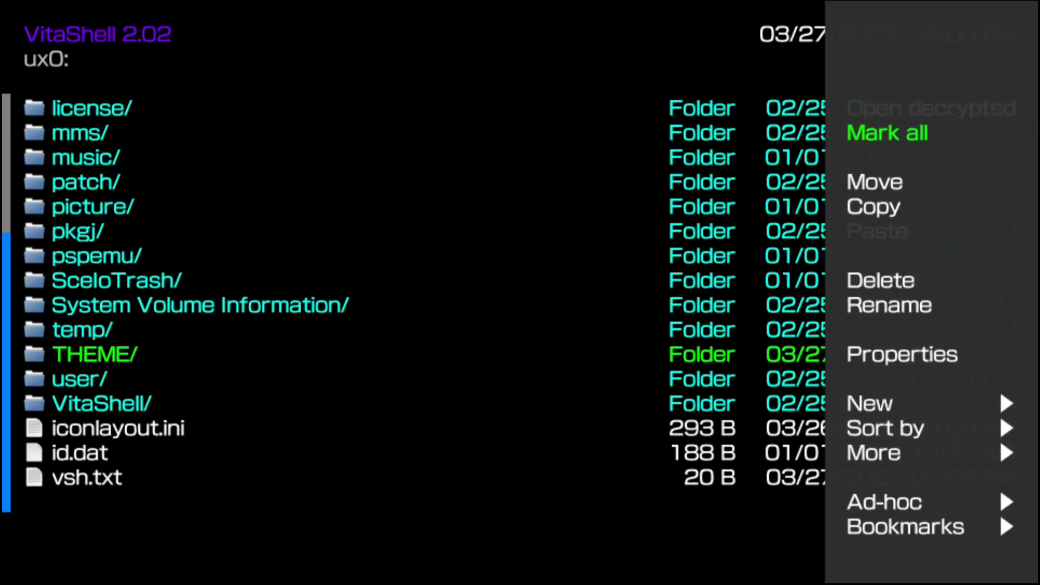
key(Down)
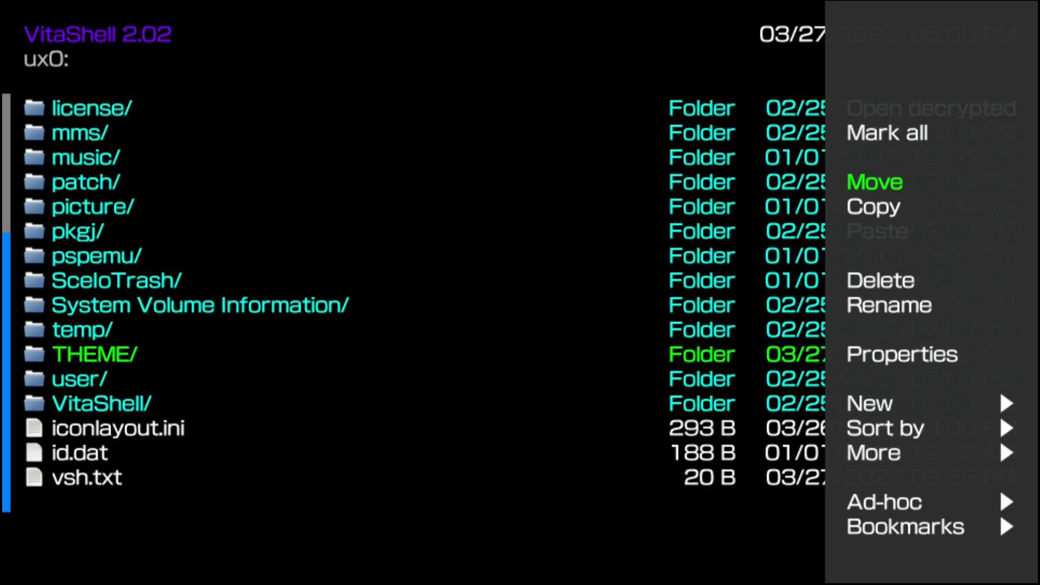
key(Return)
- Open the pspemu folder in ux0:
key(Up)
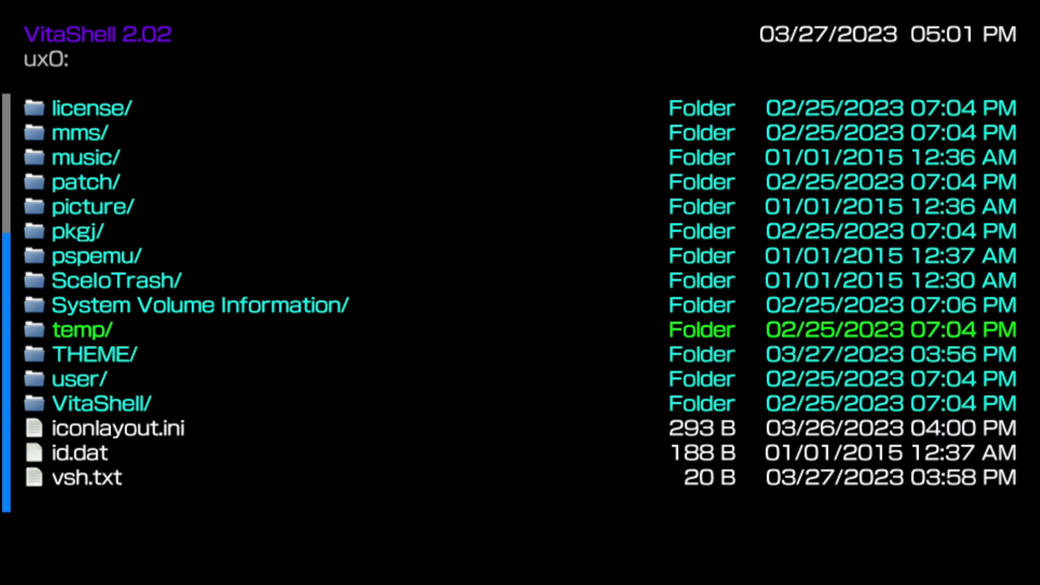
key(Up)
key(Up)
key(Up)
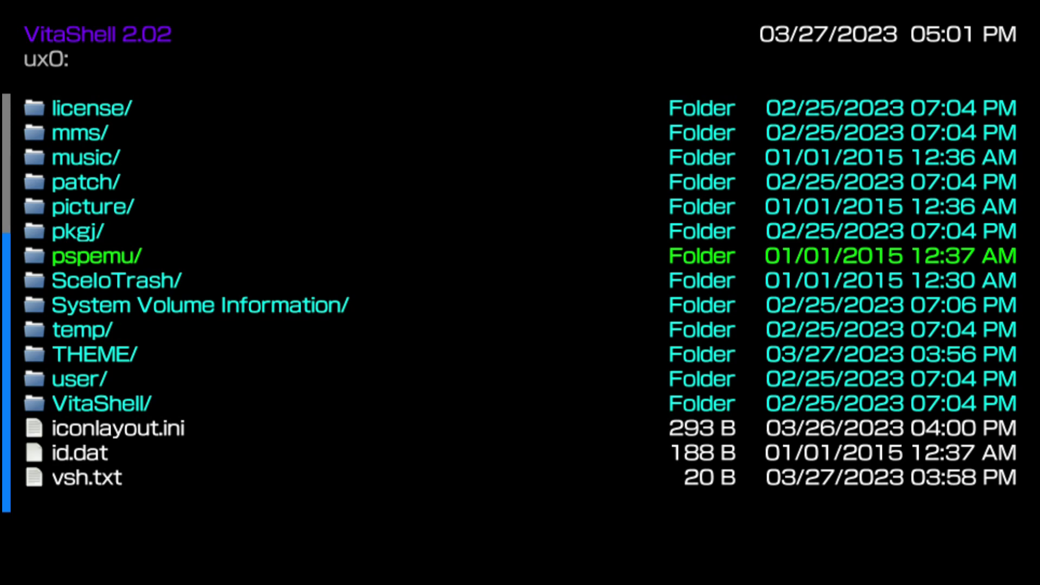
key(Up)
key(Down)
key(Return)
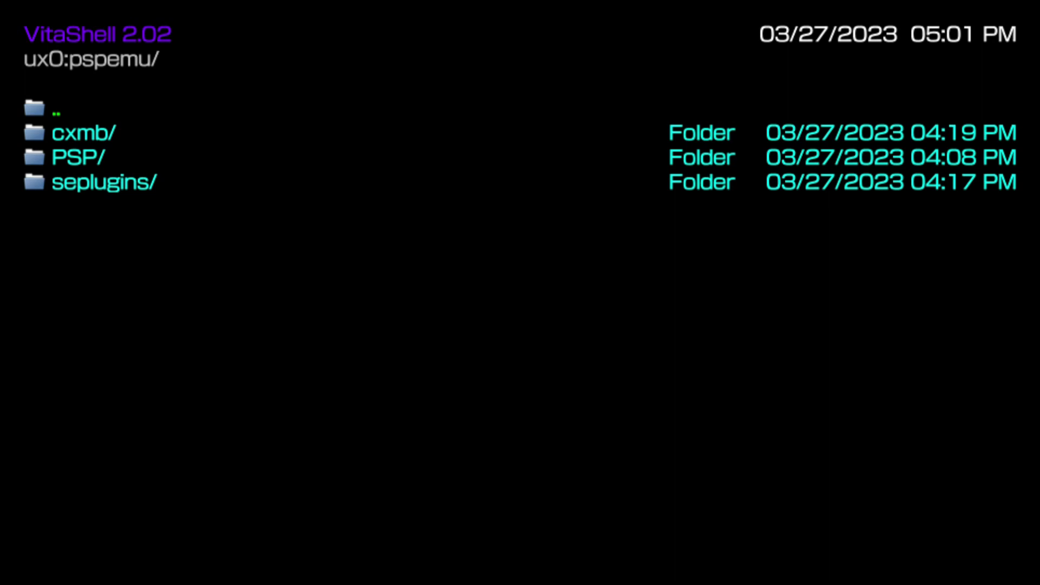
- Check the contents of the seplugins folder in pspemu and return to the pspemu folder
key(Down)
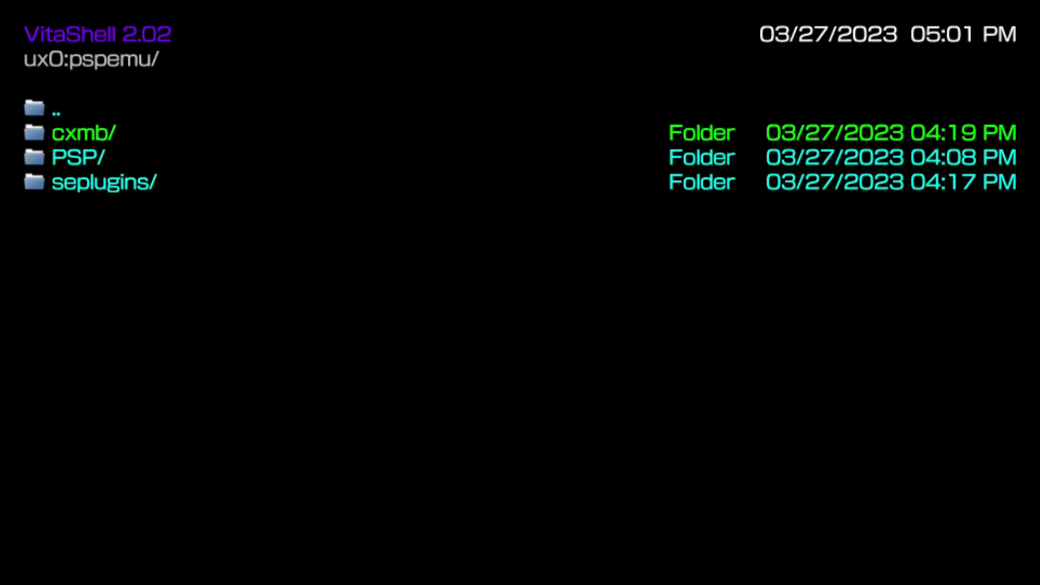
key(Down)
key(Down)
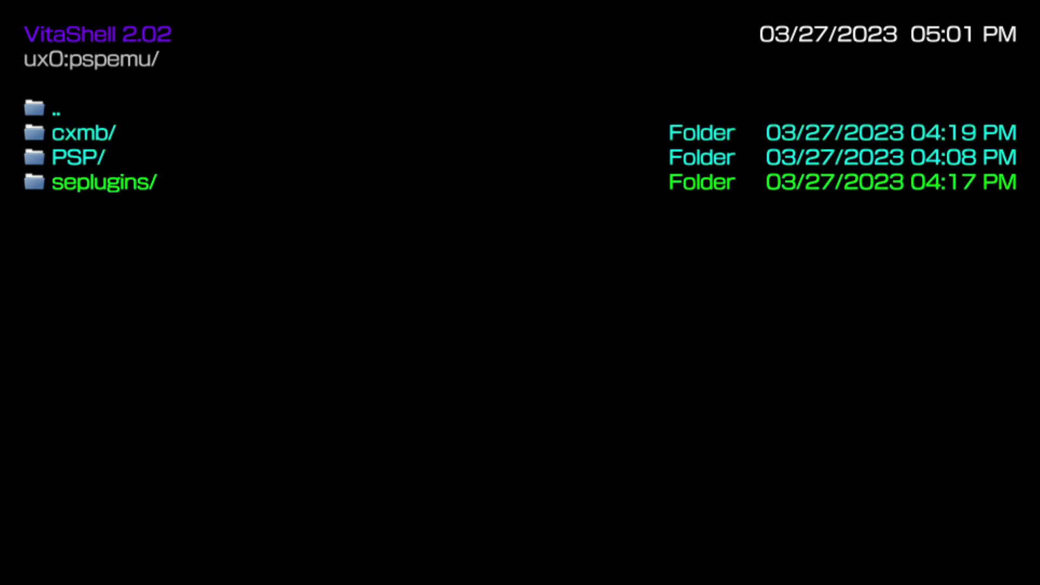
key(Return)
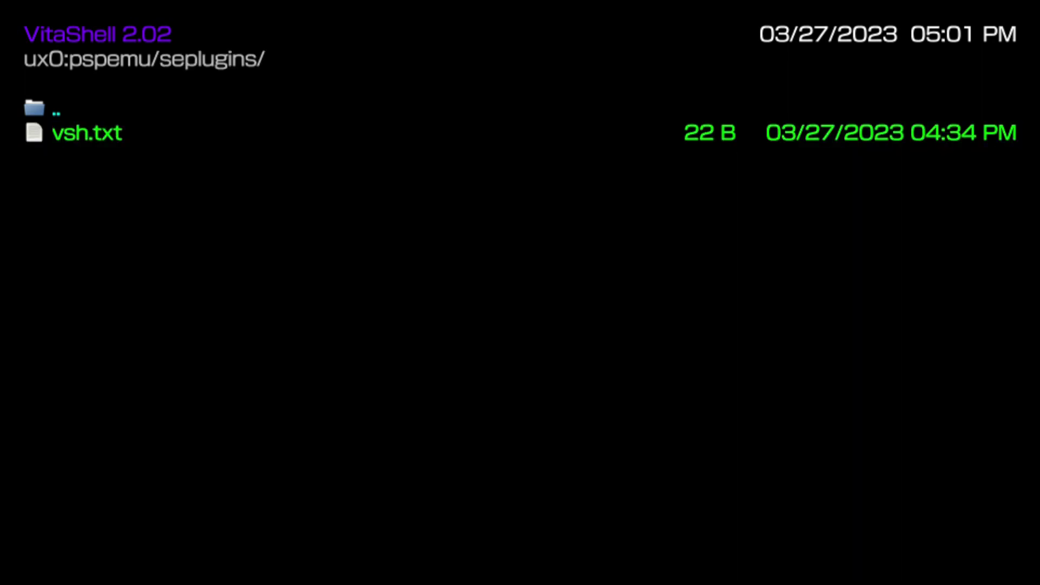
key(BackSpace)
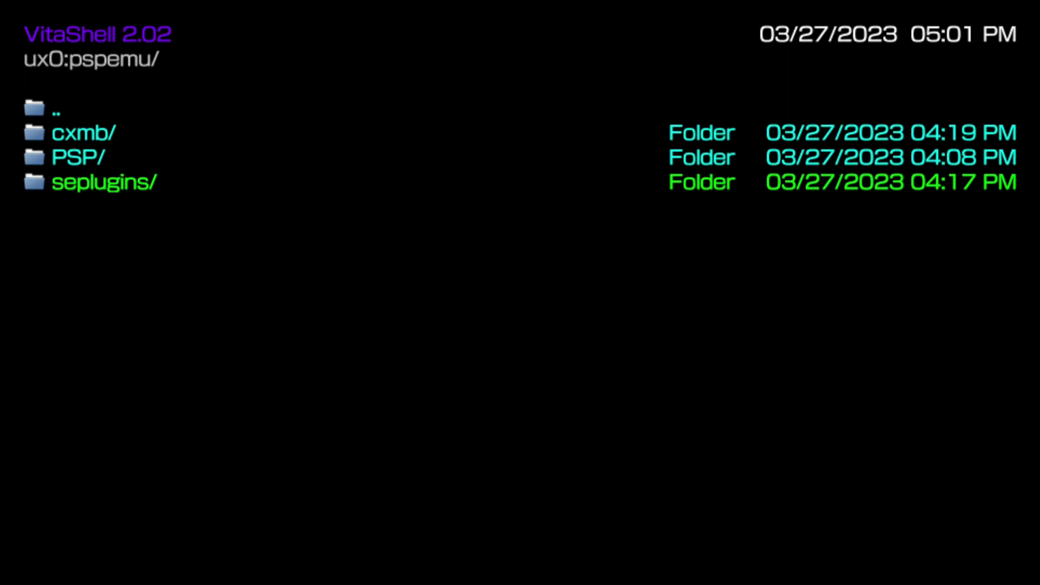
- Start creating a new folder inside ux0:pspemu
key(Up)
key(Up)
key(Down)
key(Down)
key(Menu)
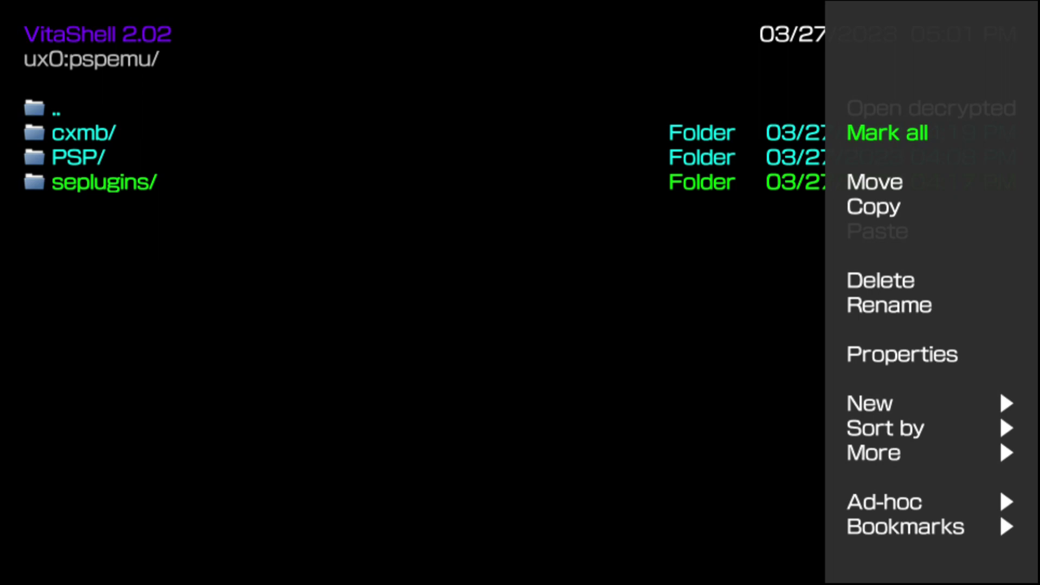
key(Down)
key(Down)
key(Down)
key(Down)
key(Down)
key(Down)
key(Down)
key(Up)
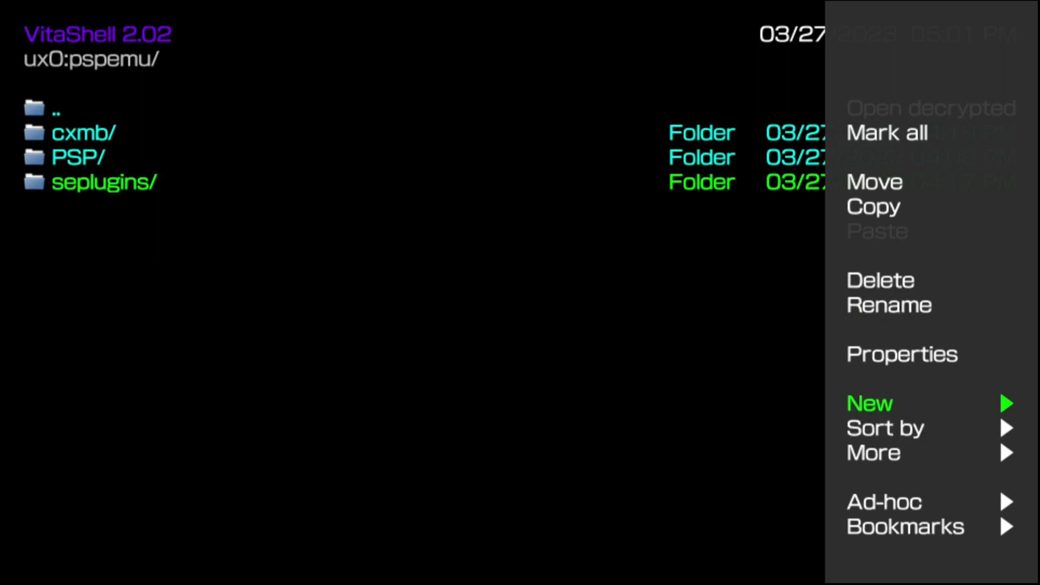
key(Right)
key(Down)
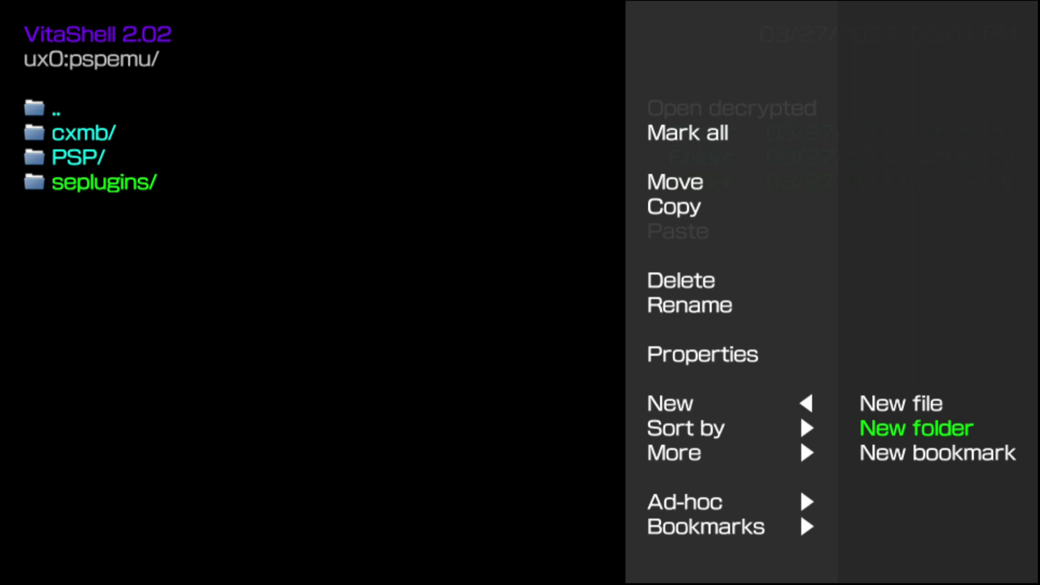
key(Return)
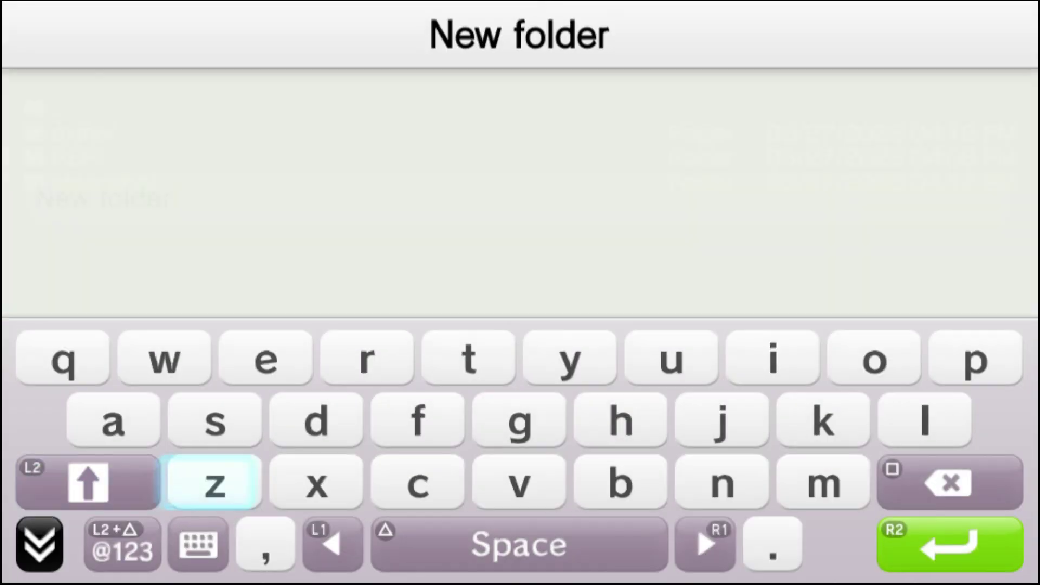
- Replace the suggested name of the new folder with seplugins
key(Down)
key(Up)
key(Up)
key(BackSpace)
key(BackSpace)
key(BackSpace)
key(BackSpace)
key(BackSpace)
key(BackSpace)
key(BackSpace)
key(BackSpace)
key(BackSpace)
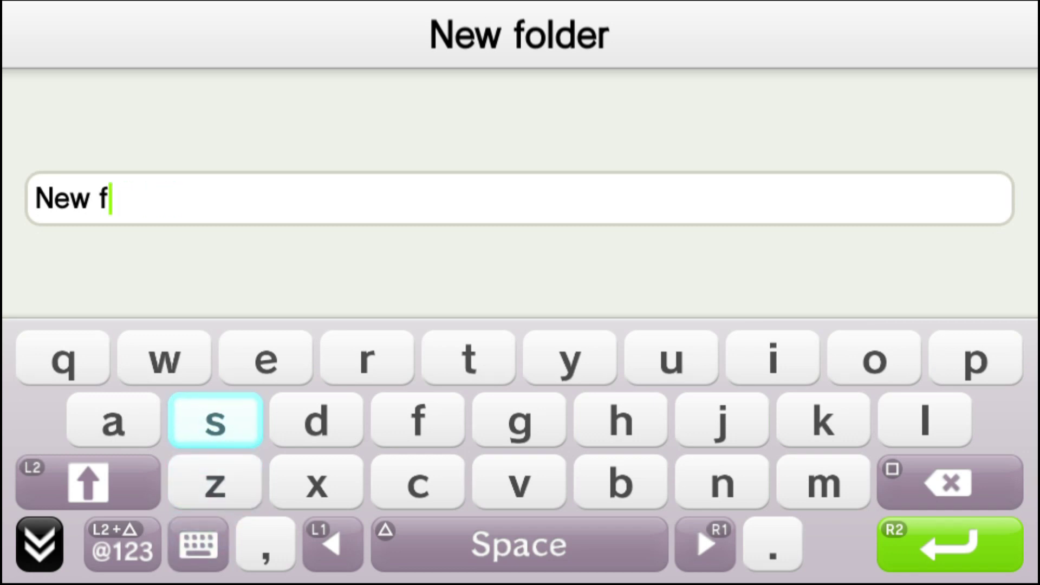
key(BackSpace)
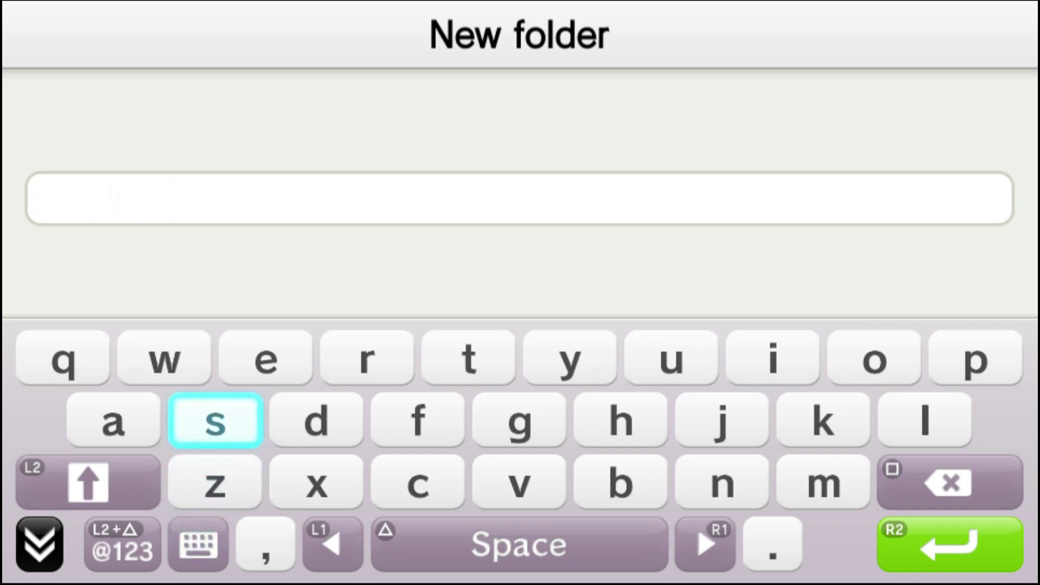
text(s)
key(Up)
key(Right)
text(e)
key(Right)
key(Right)
key(Right)
key(Right)
key(Right)
key(Right)
key(Right)
text(p)
key(Down)
text(l)
key(Left)
key(Left)
key(Left)
key(Up)
key(Right)
text(u)
key(Left)
key(Left)
key(Down)
text(f)
key(Right)
key(BackSpace)
text(g)
key(Right)
key(Right)
key(Right)
key(Up)
text(i)
key(Down)
key(Down)
key(Left)
text(n)
key(Left)
key(Left)
key(Left)
key(Left)
key(Up)
key(Left)
text(s)
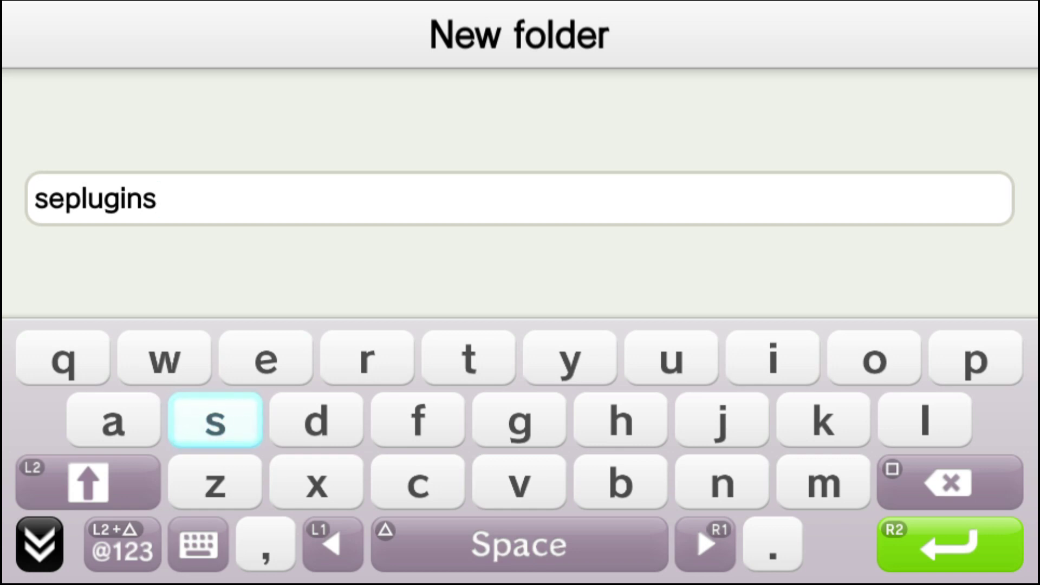
- Erase the entered folder name and cancel the new folder
key(BackSpace)
key(BackSpace)
key(BackSpace)
key(BackSpace)
key(BackSpace)
key(BackSpace)
key(BackSpace)
key(BackSpace)
key(BackSpace)
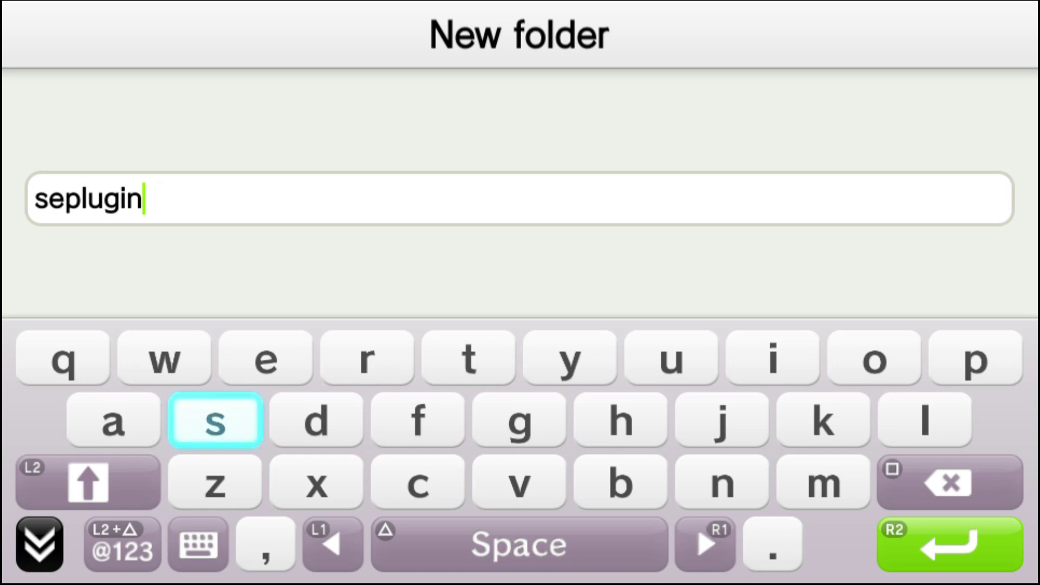
key(Escape)
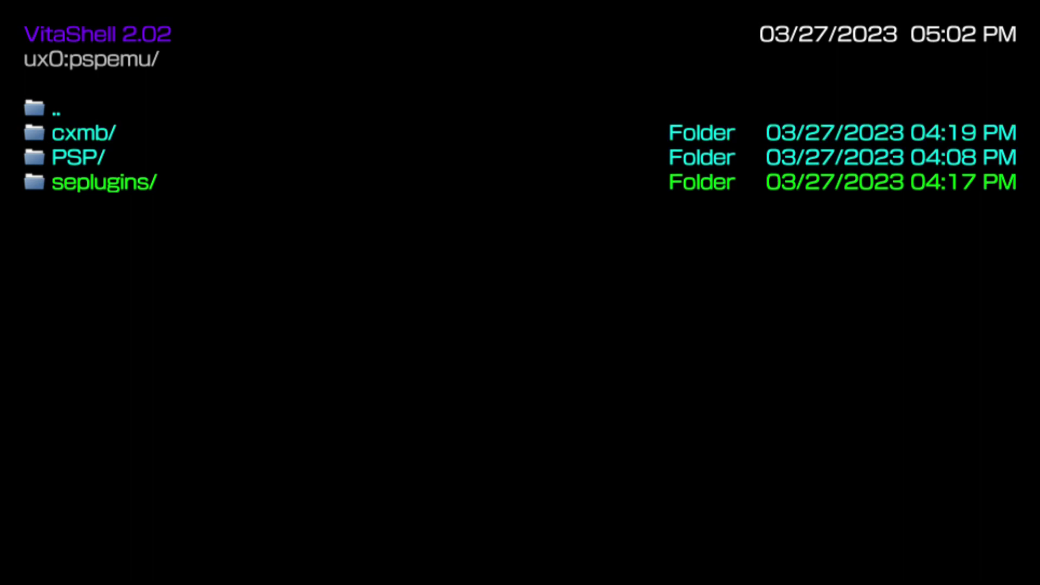
- Look inside the seplugins and PSP folders of pspemu and return to the ux0: folder list
key(Return)
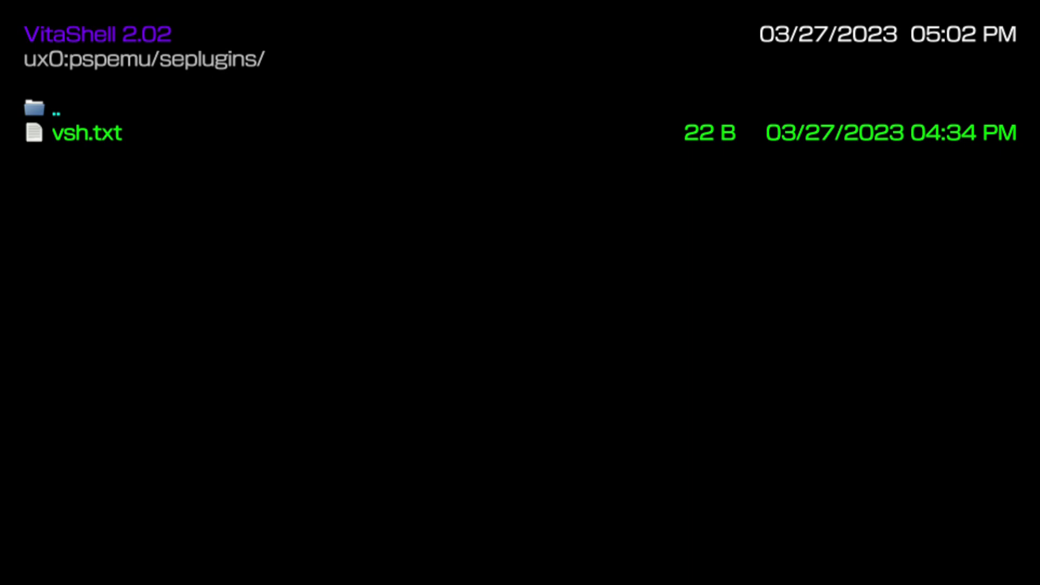
key(Escape)
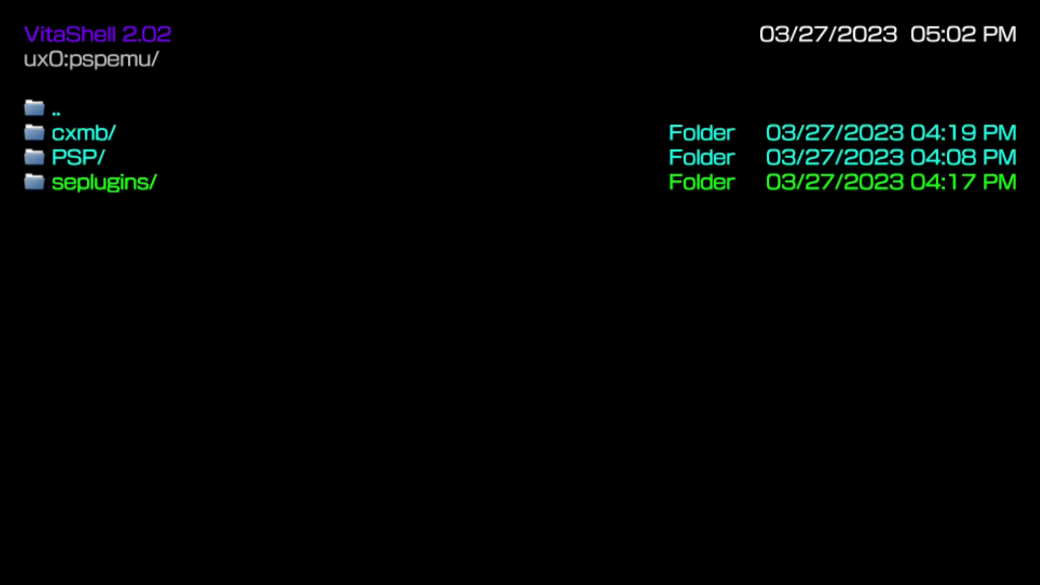
key(Up)
key(Up)
key(Down)
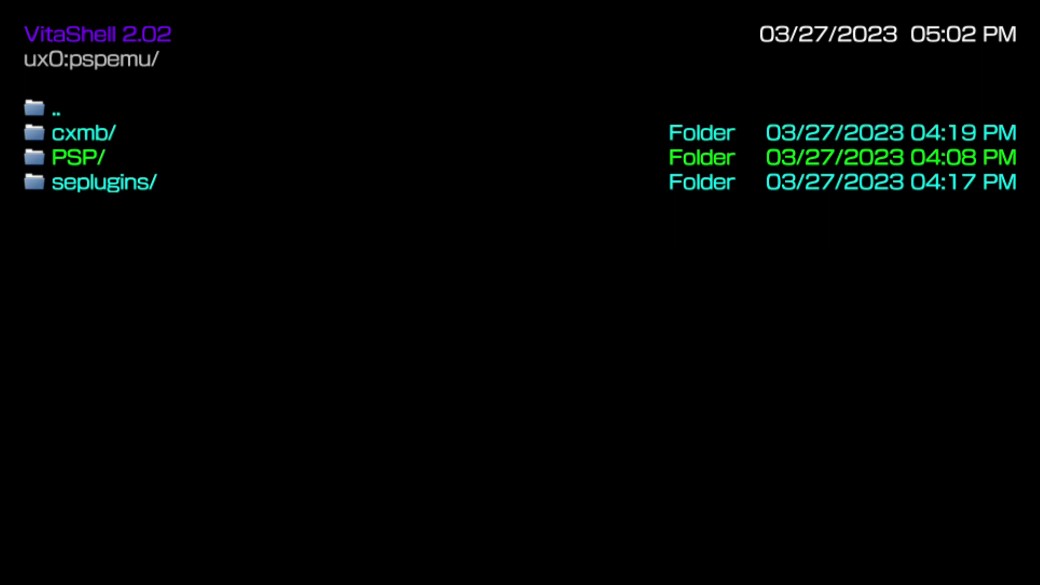
key(Return)
key(Down)
key(Down)
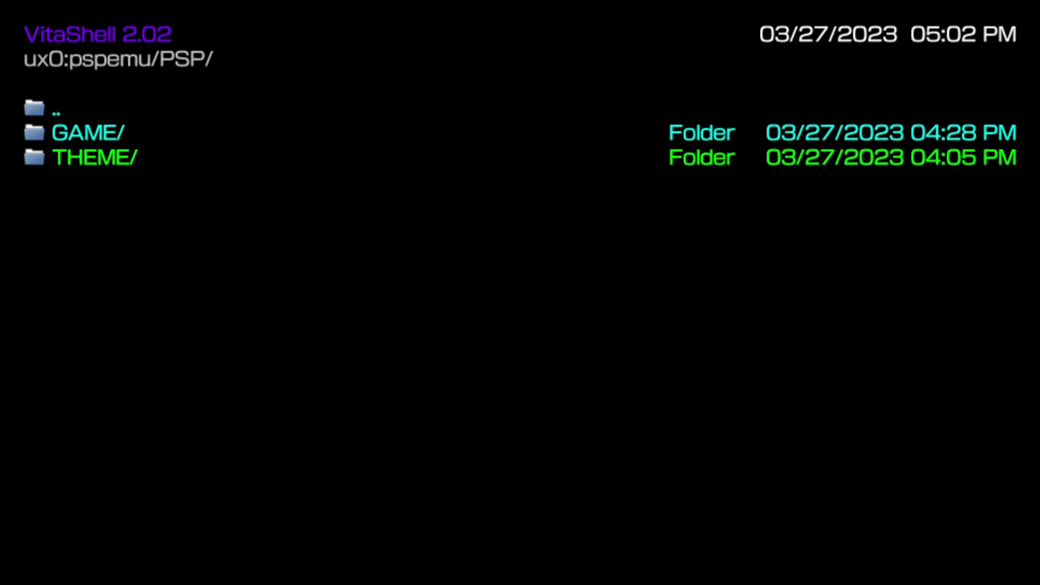
key(Up)
key(Up)
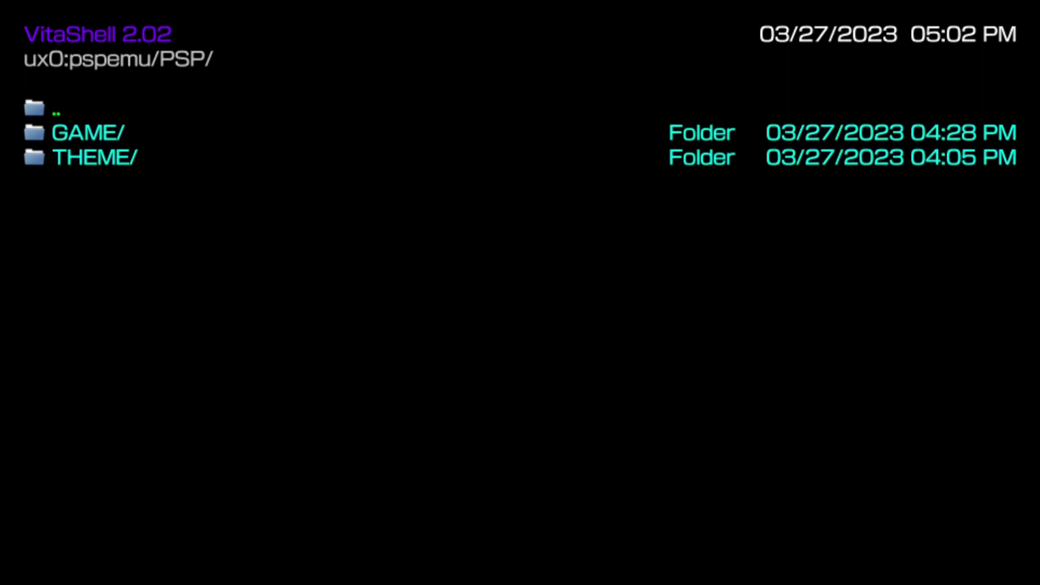
key(Return)
key(Escape)
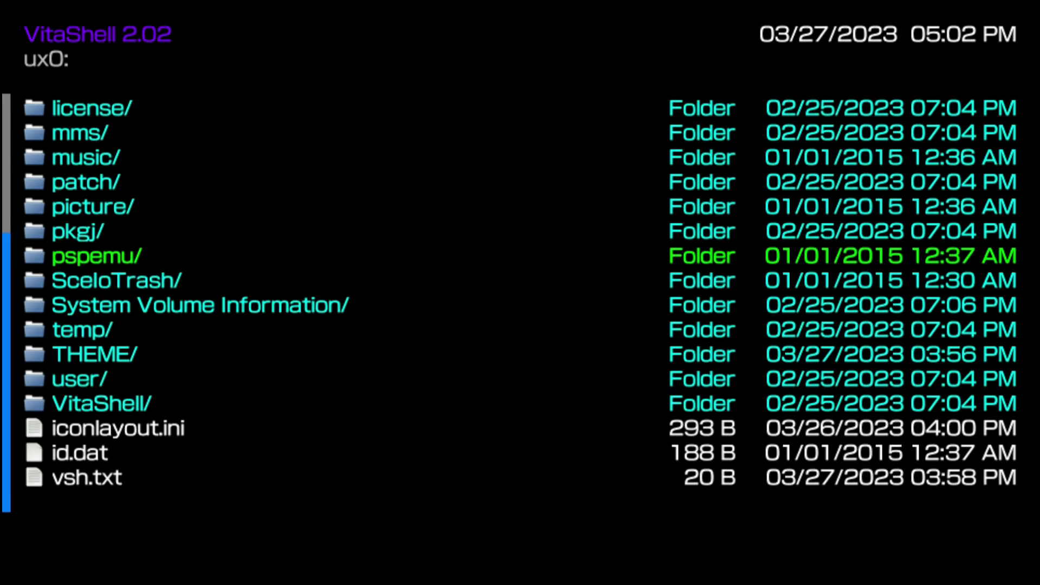
- Reboot the PS Vita using the Power options in VitaShell's main settings
key(Up)
key(Up)
key(Up)
key(Up)
key(Up)
key(Up)
key(Up)
key(Up)
key(Up)
key(Up)
key(Up)
key(Up)
key(Up)
key(Up)
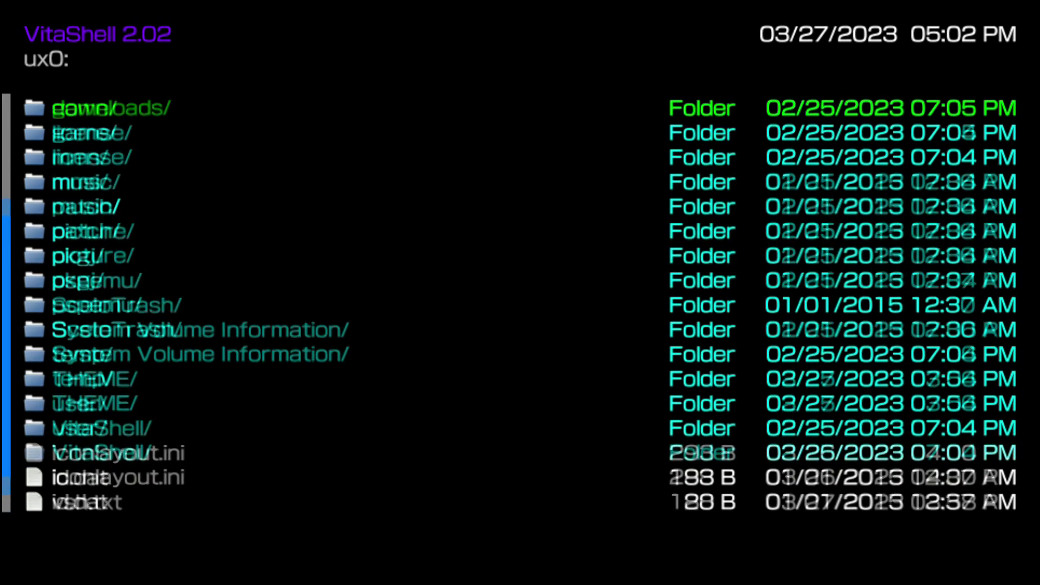
key(Return)
key(Down)
key(Down)
key(Down)
key(Down)
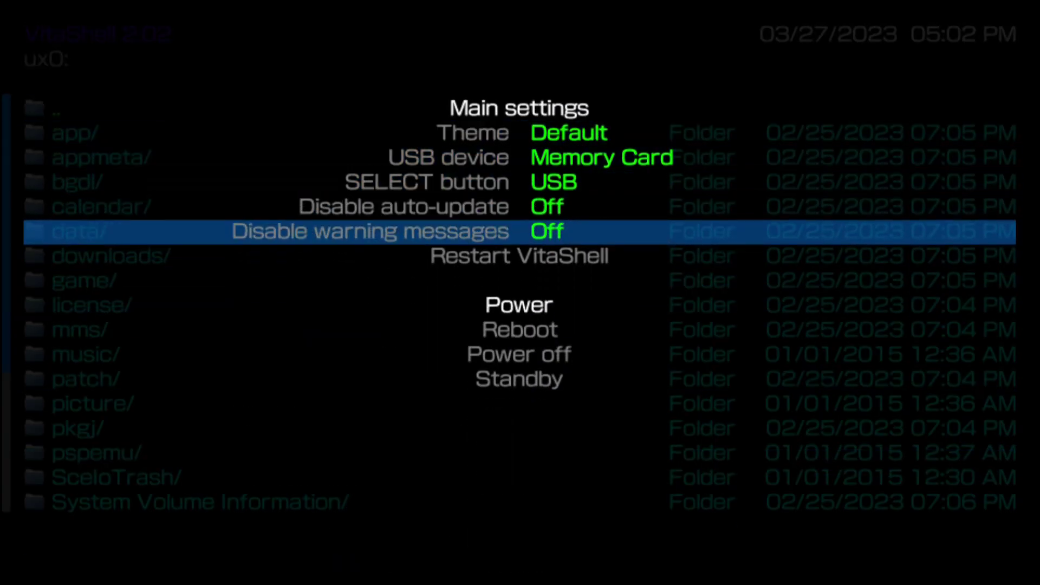
key(Down)
key(Down)
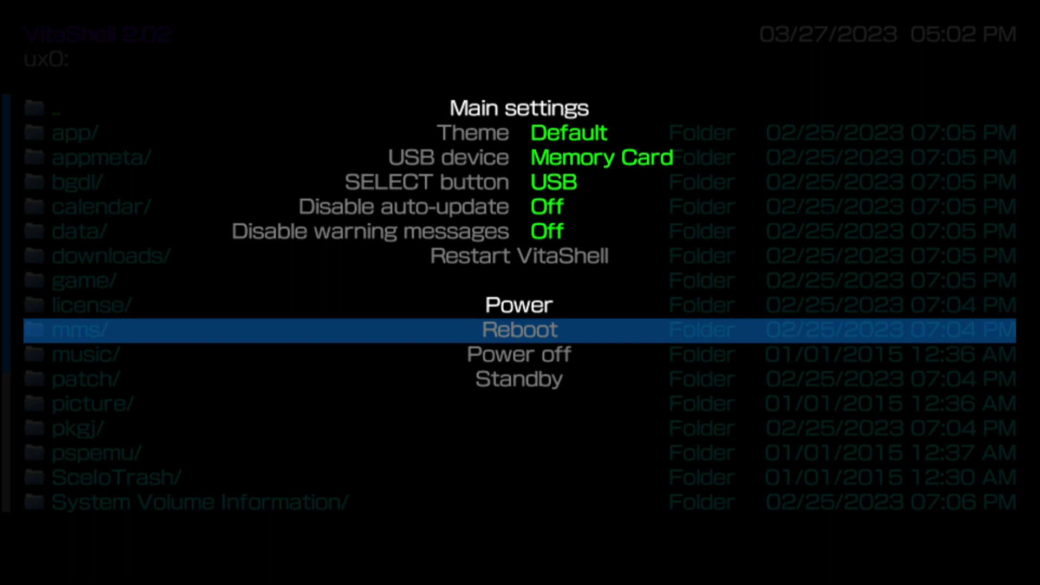
key(Return)
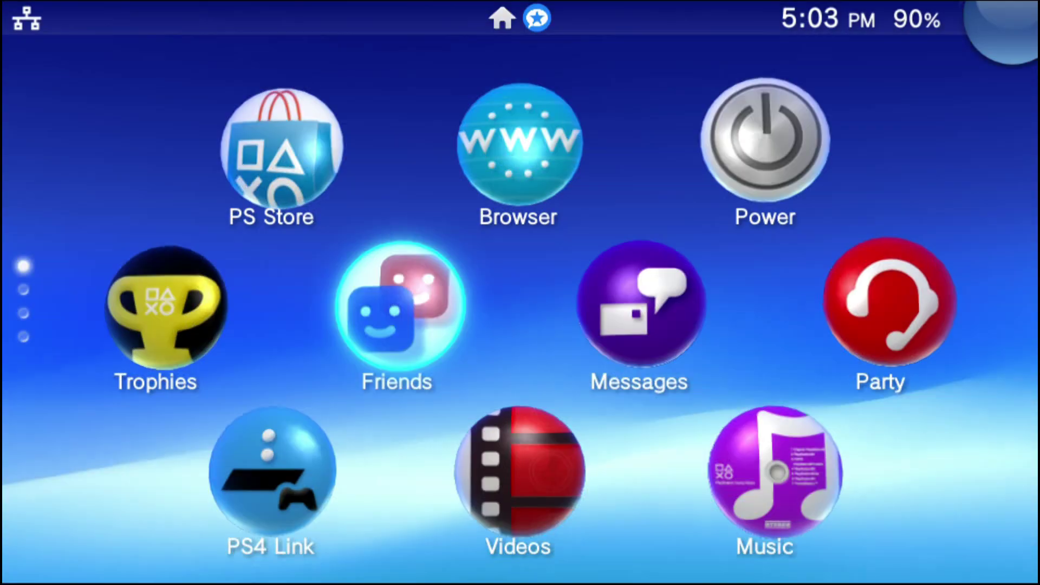
- Find Adrenaline on the PS Vita home screen and start it
scroll(520, 292, down, 1)
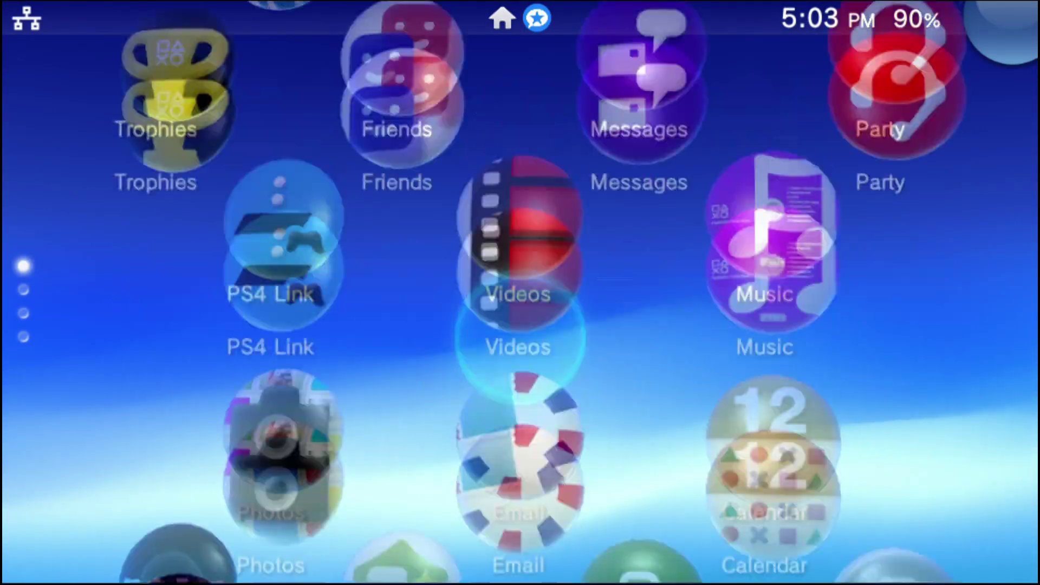
scroll(521, 292, down, 1)
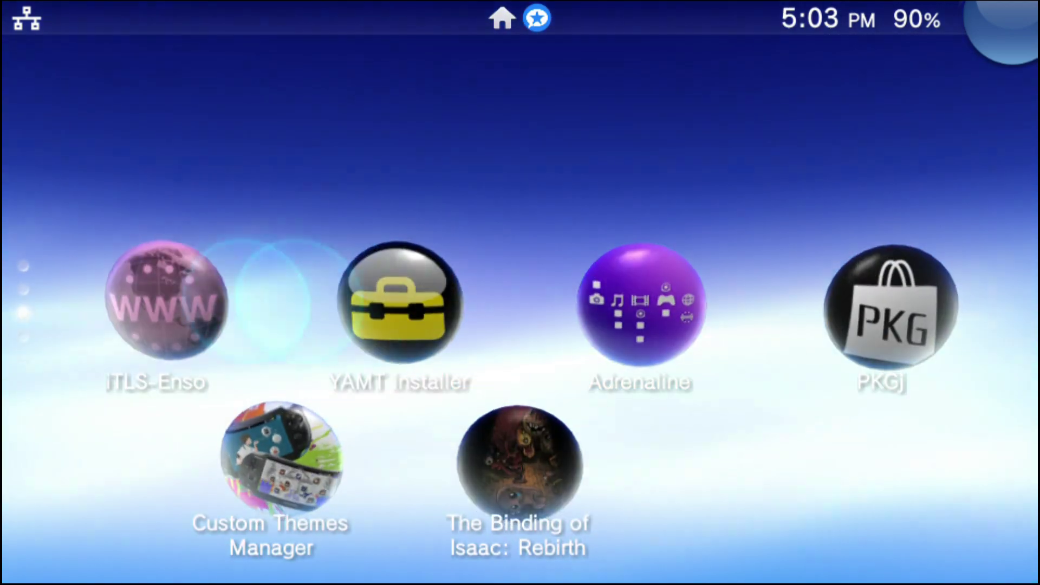
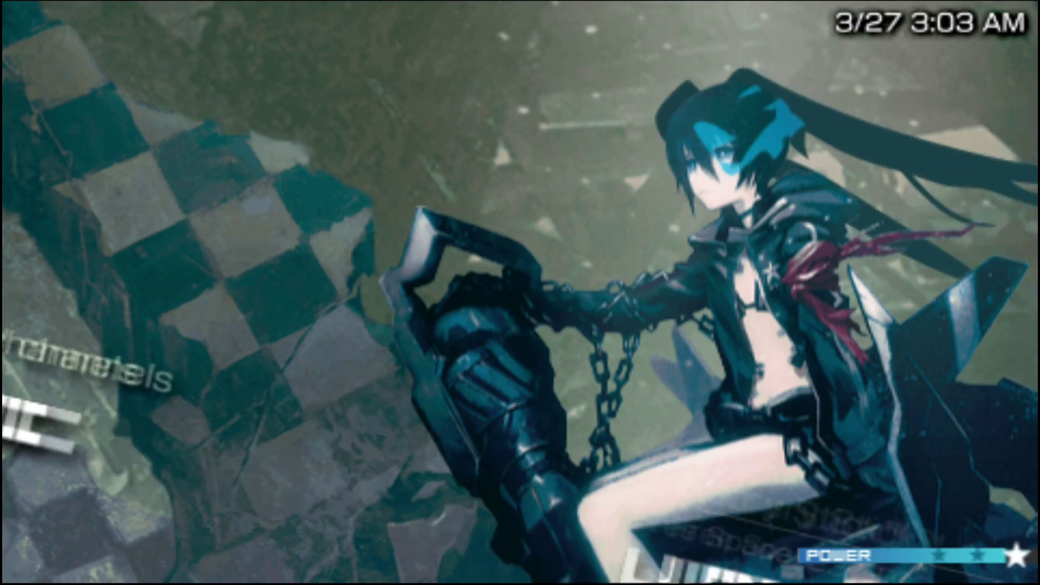
- Open the list of installed themes from the Theme option in Theme Settings
key(Down)
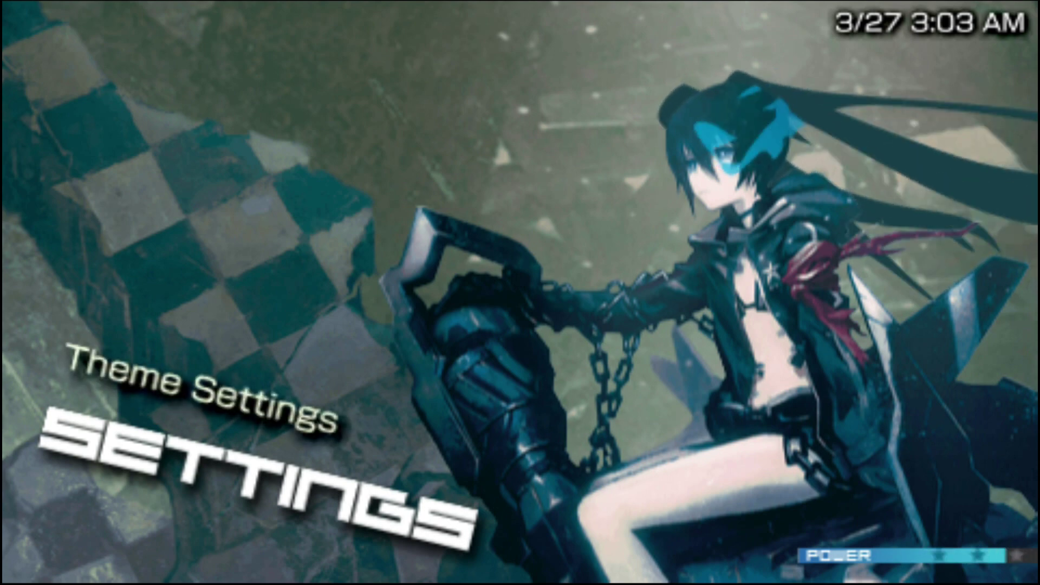
key(Return)
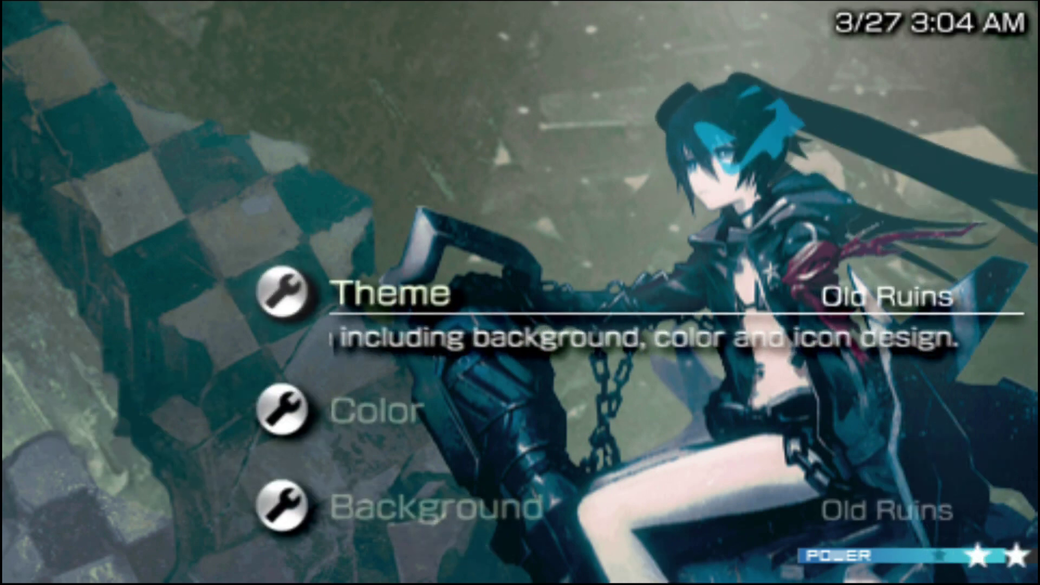
key(Return)
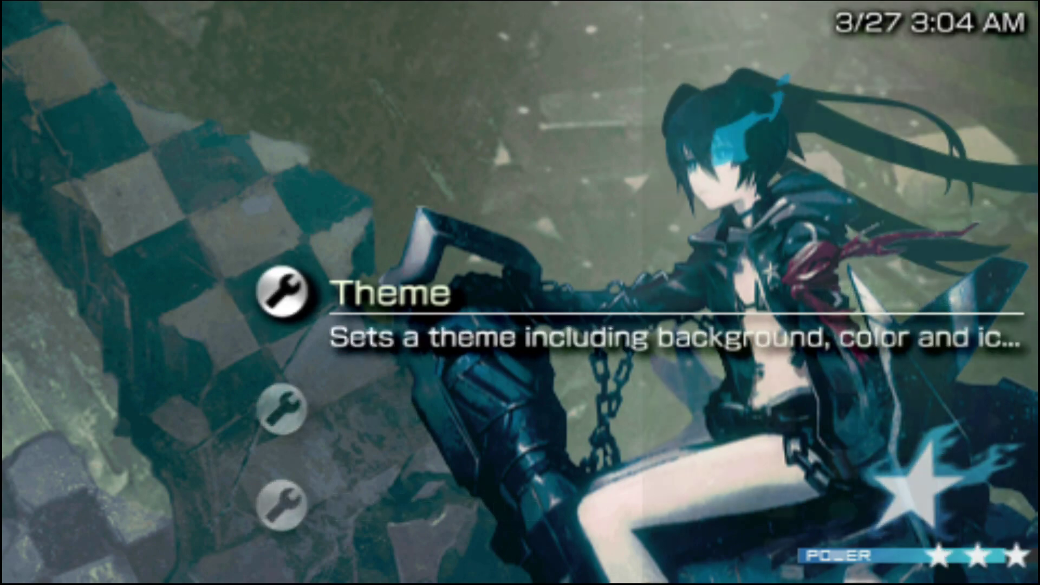
- Browse the installed themes and examine their previews, going down the list and back up towards Old Ruins
key(Down)
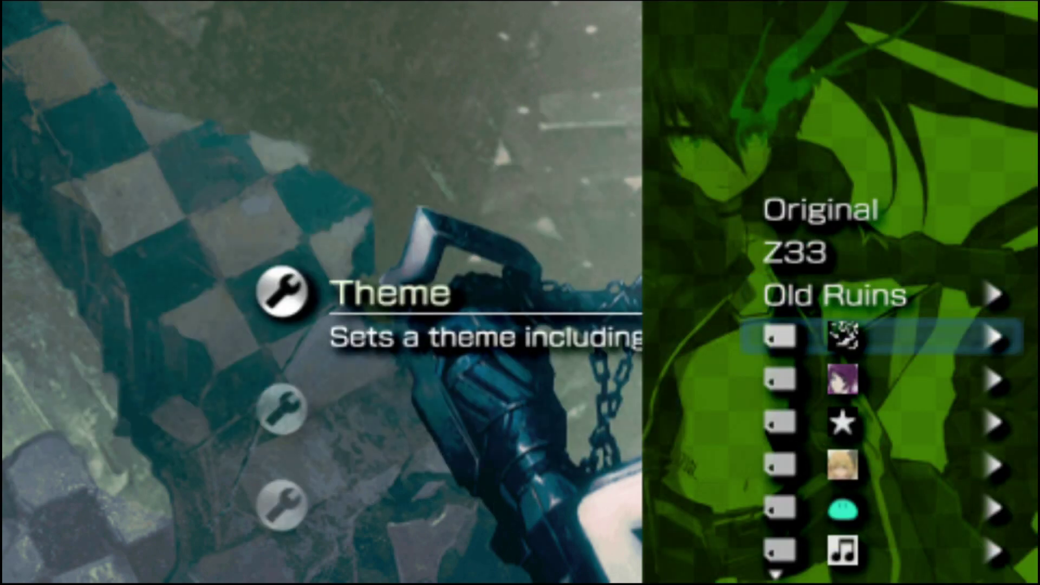
key(Down)
key(Down)
key(Down)
key(Down)
key(Down)
key(Down)
key(Down)
key(Down)
key(Down)
key(Down)
key(Down)
key(Down)
key(Down)
key(Down)
key(Down)
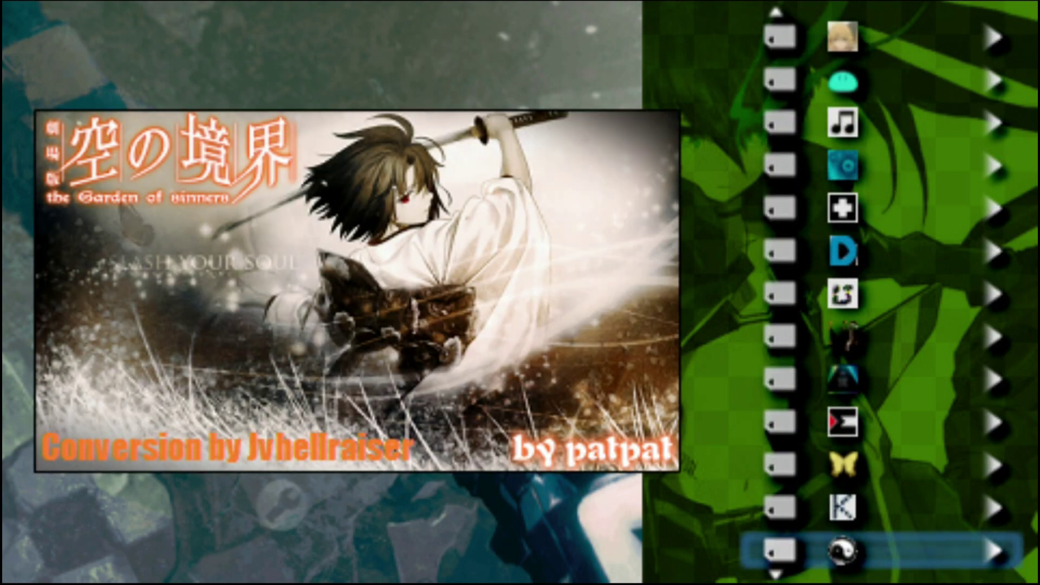
key(Down)
key(Up)
key(Up)
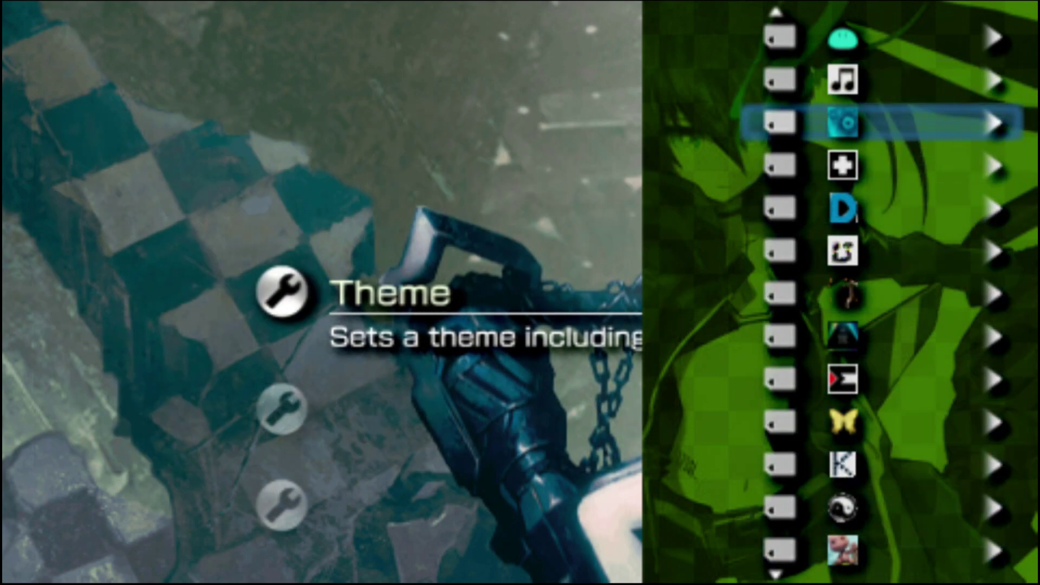
key(Down)
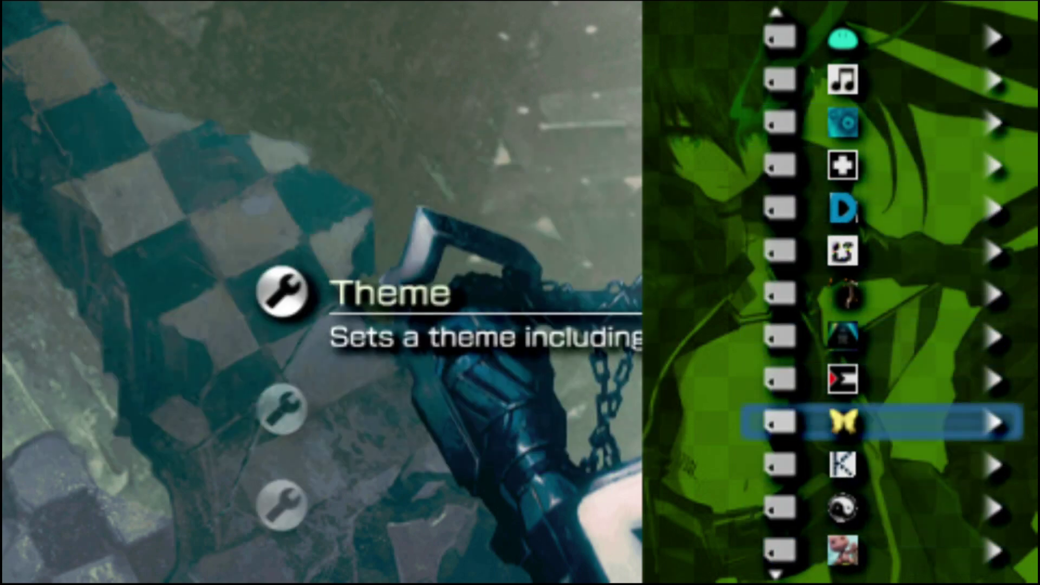
key(Up)
key(Up)
key(Up)
key(Up)
key(Up)
key(Up)
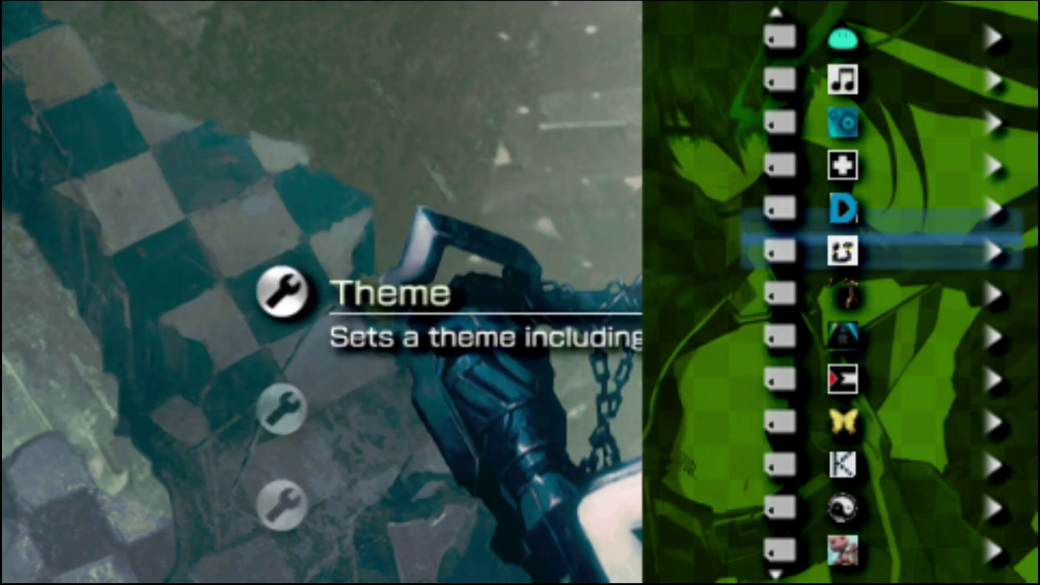
key(Up)
key(Up)
key(Up)
key(Up)
key(Up)
key(Up)
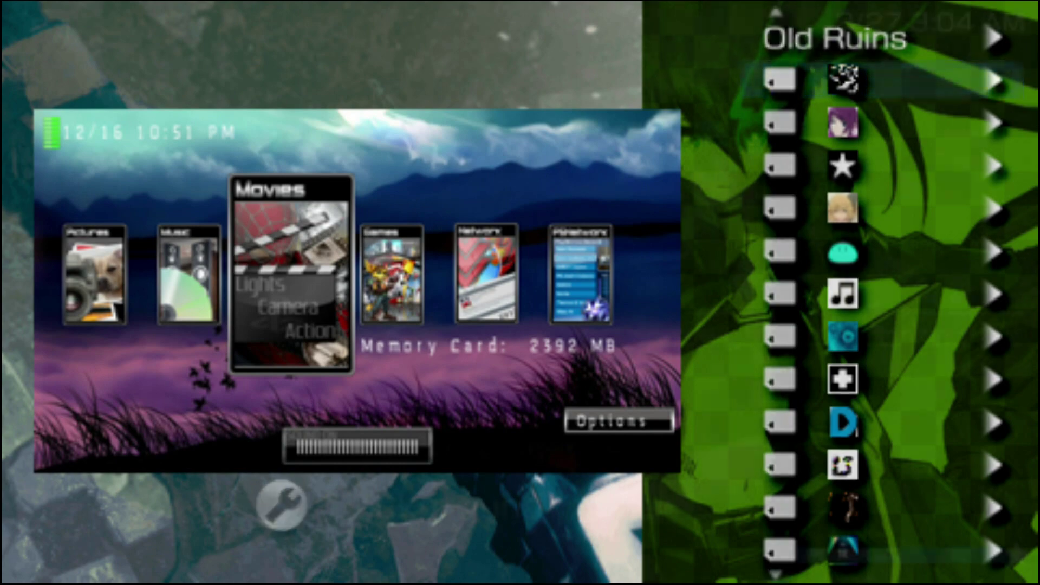
- Examine the previews of the installed themes below Old Ruins, working down the list past the star, slime and music-note icons
key(Return)
key(Down)
key(Up)
key(Return)
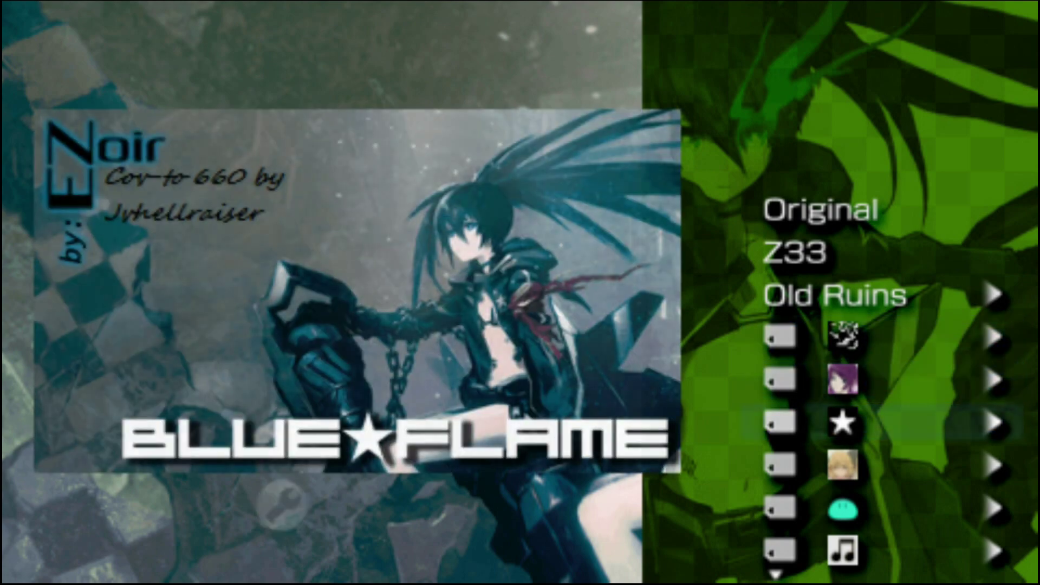
key(Down)
key(Down)
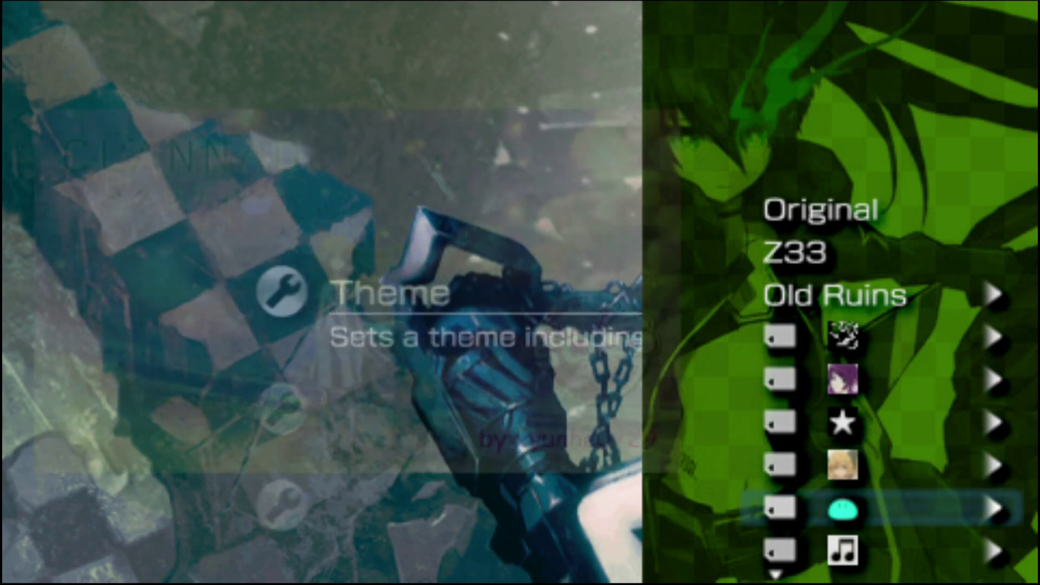
key(Down)
key(Down)
key(Down)
key(Down)
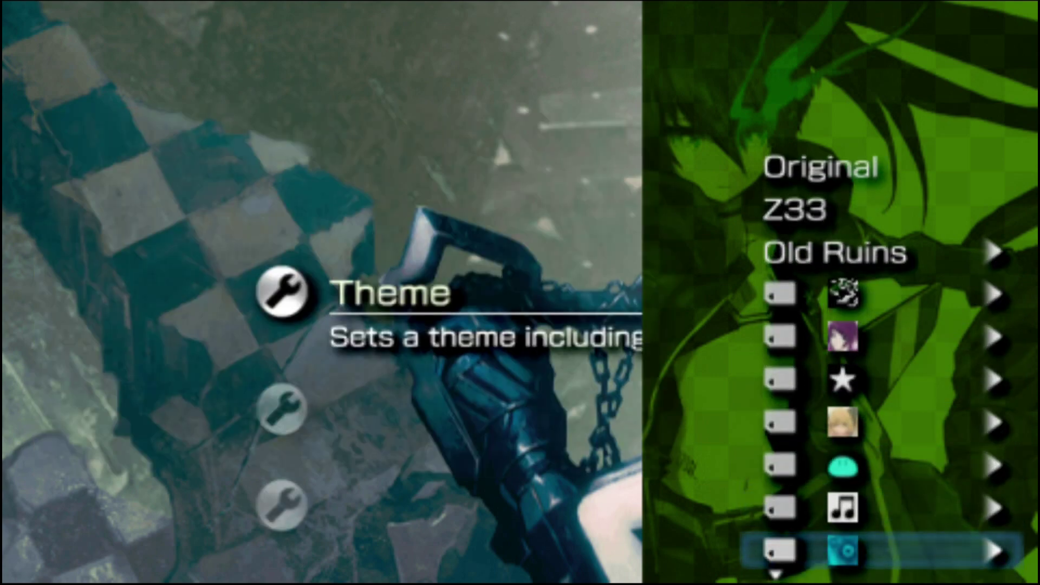
key(Down)
key(Down)
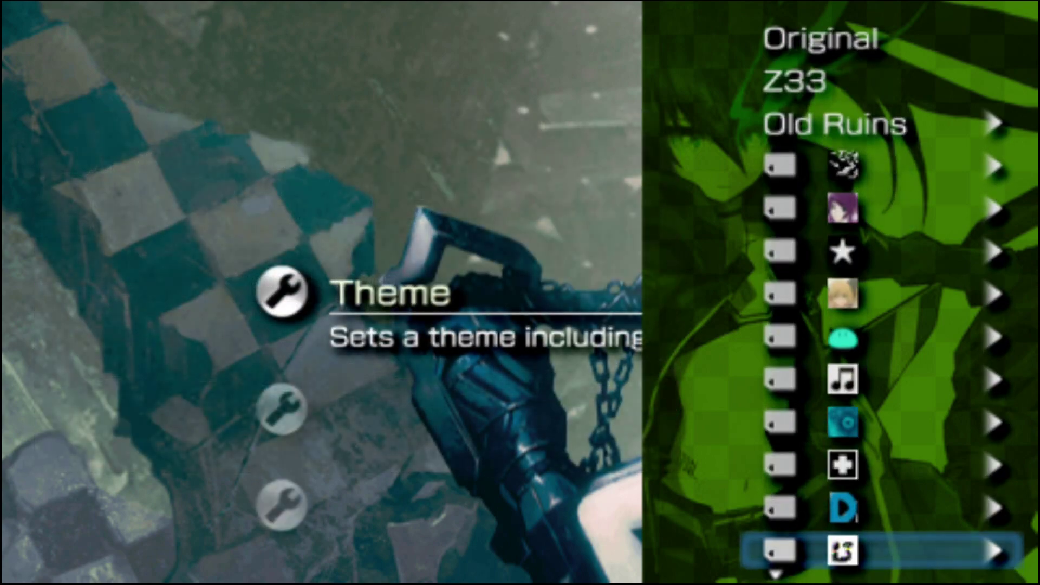
key(Down)
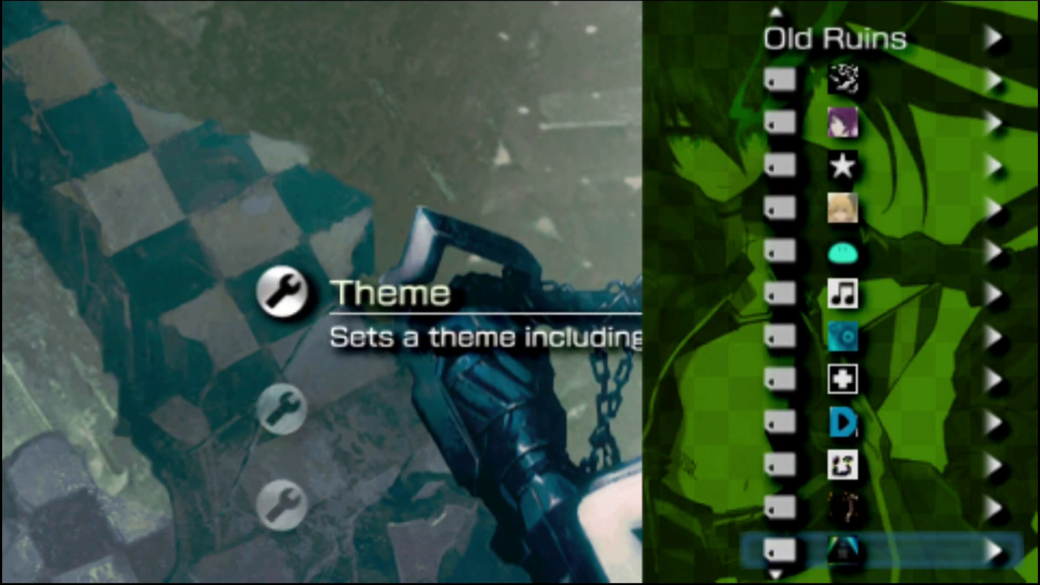
key(Down)
key(Down)
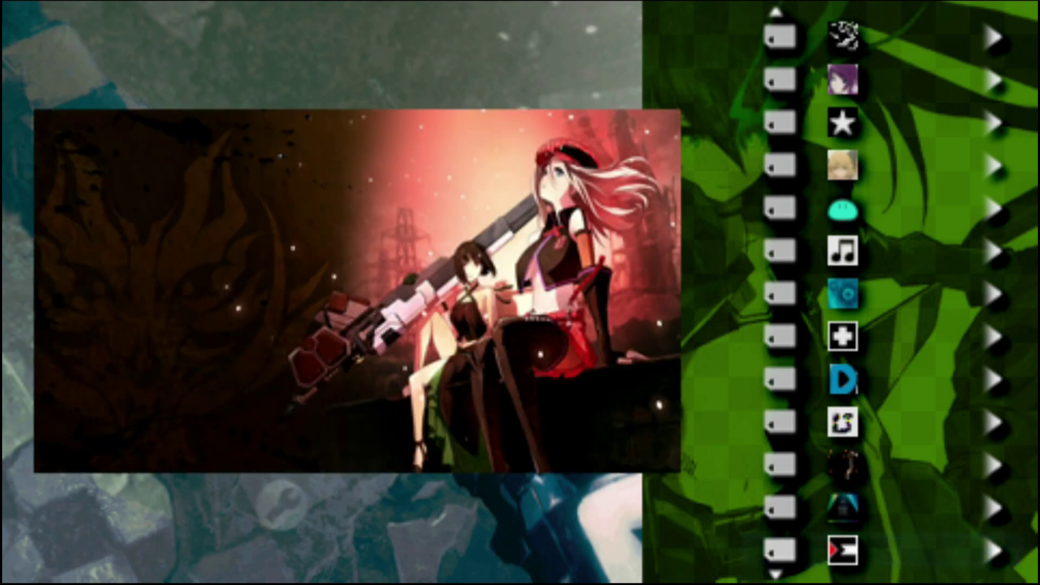
- Apply the theme with the yellow butterfly icon and agree to overwrite the saved custom theme
key(Down)
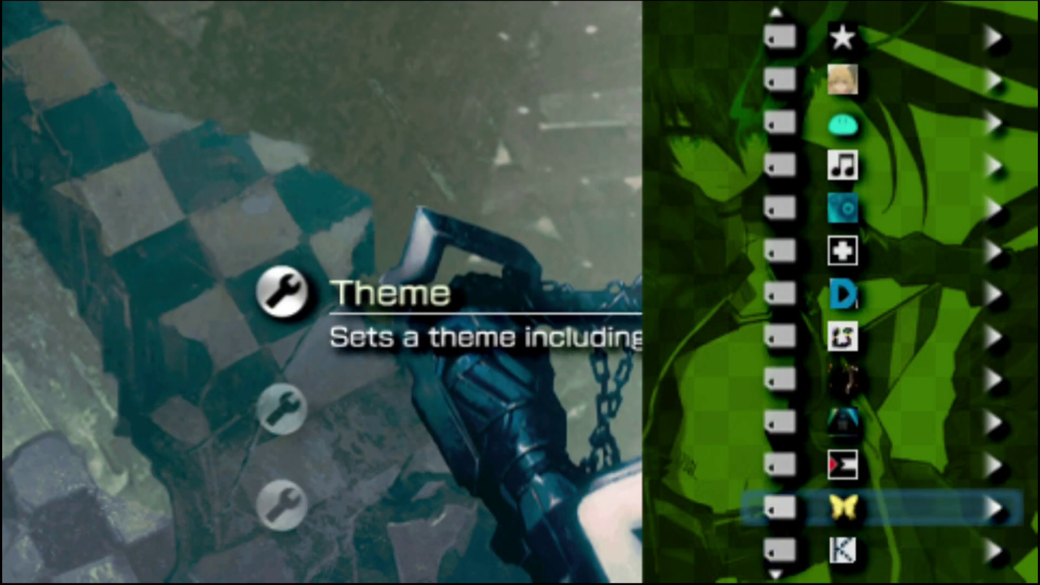
key(Right)
key(Return)
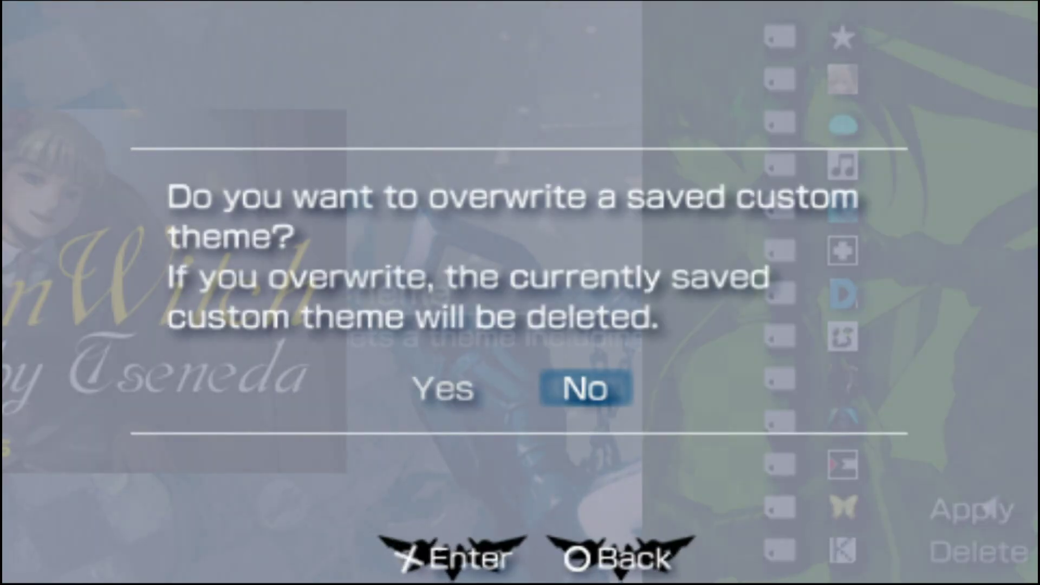
key(Return)
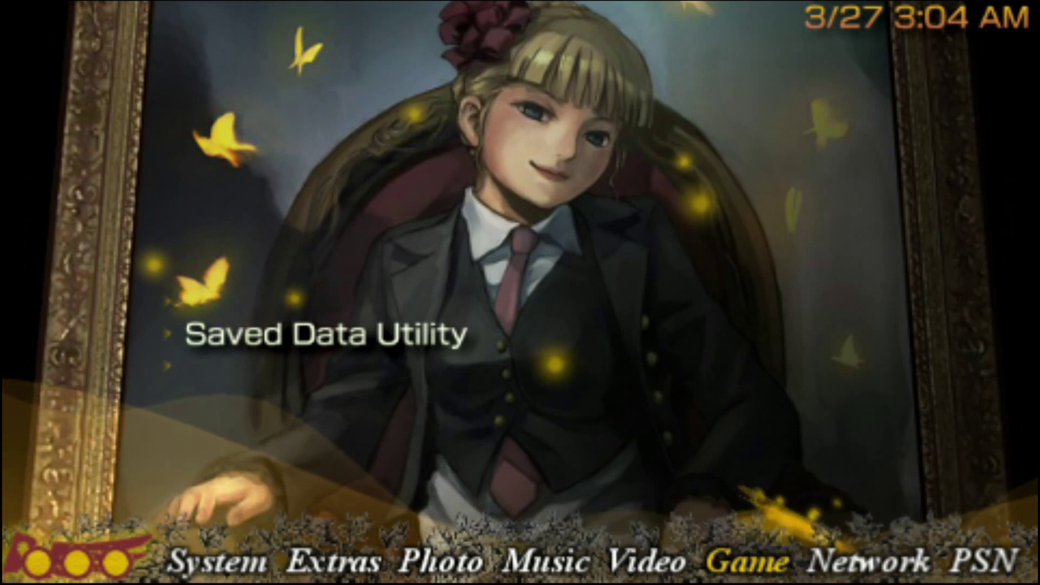
- Look through the main menu categories from Game to System to examine how the applied butterfly theme displays them
key(Left)
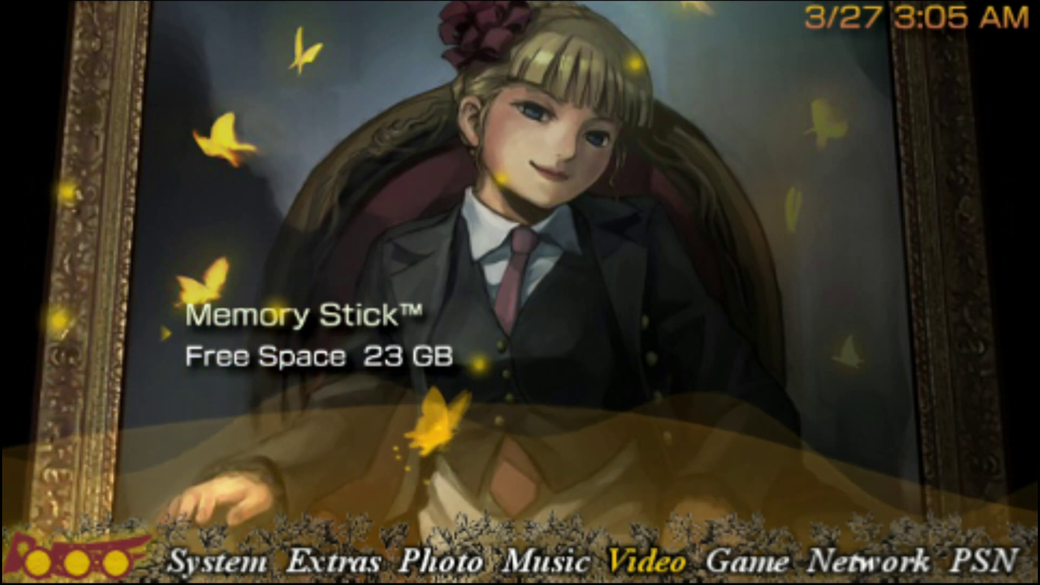
key(Left)
key(Left)
key(Left)
key(Left)
key(Right)
key(Right)
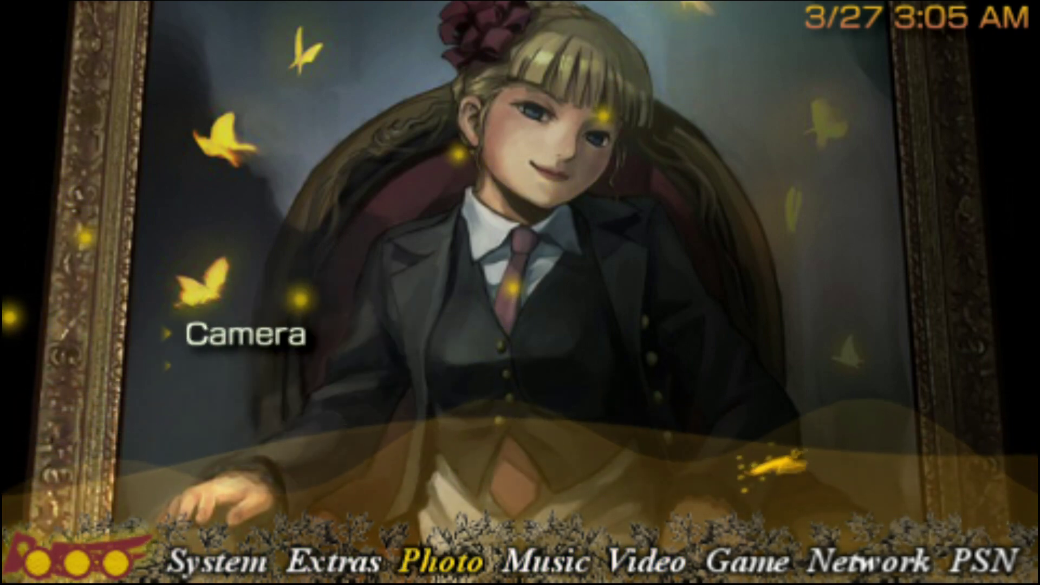
key(Left)
key(Left)
- Examine the entries of the System category, from System Update down to Network Settings, in the applied theme
key(Down)
key(Down)
key(Down)
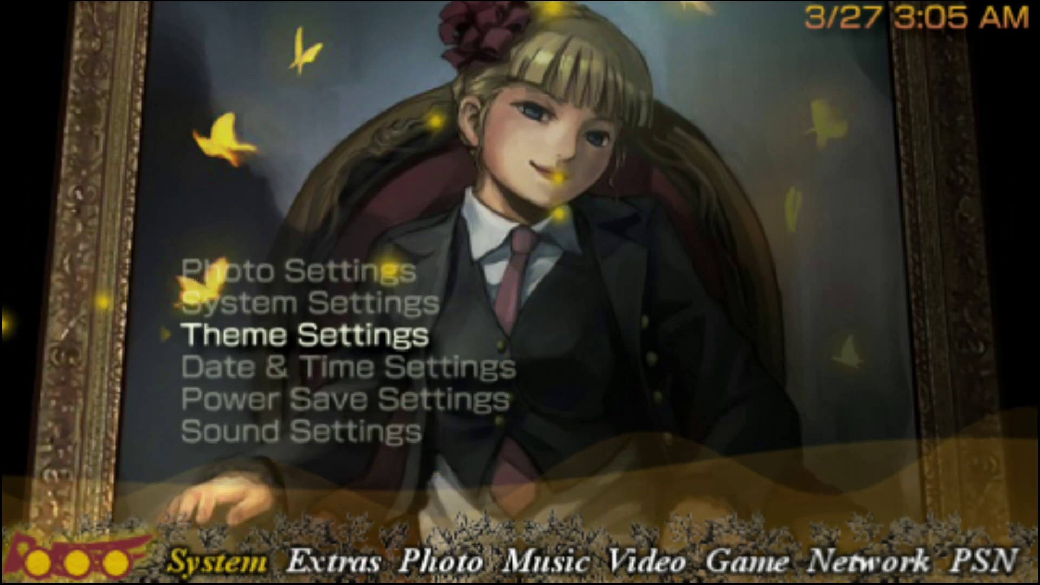
key(Up)
key(Up)
key(Up)
key(Up)
key(Up)
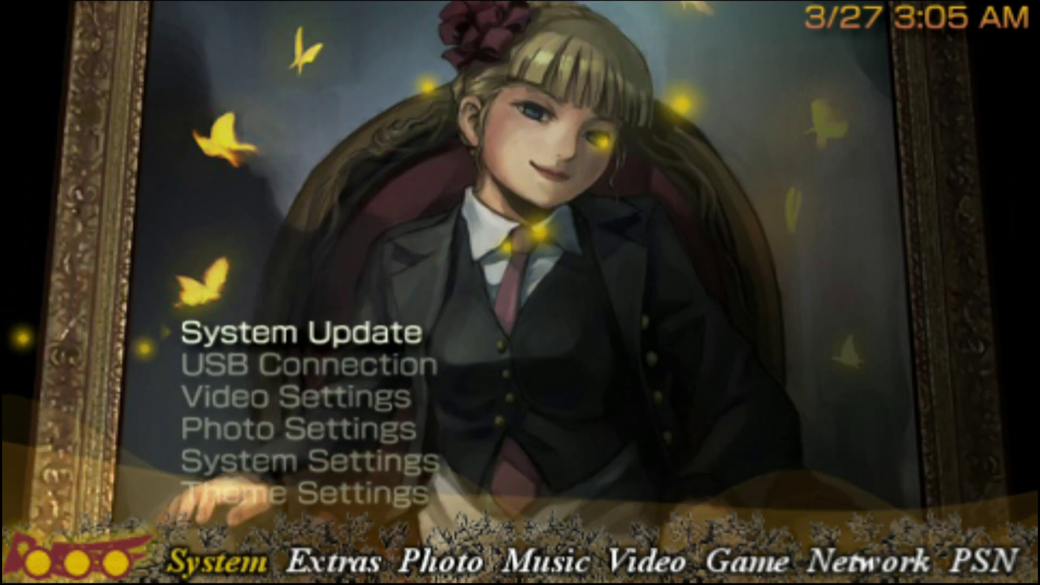
key(Down)
key(Down)
key(Down)
key(Down)
key(Down)
key(Down)
key(Down)
key(Down)
key(Down)
key(Down)
key(Down)
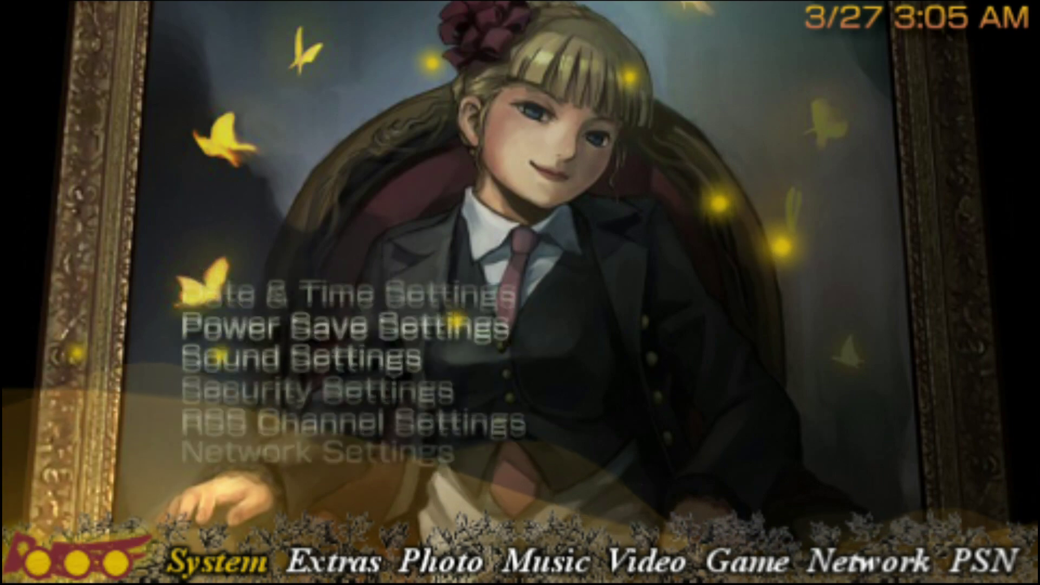
key(Up)
key(Up)
key(Up)
key(Up)
key(Up)
key(Up)
key(Up)
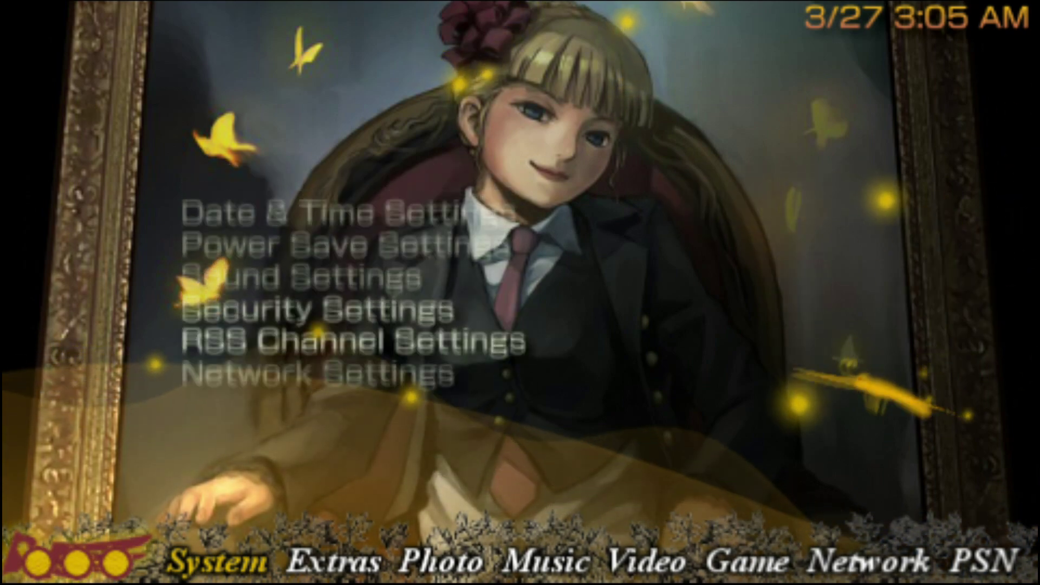
- Open System Settings and view the System Information page
key(Return)
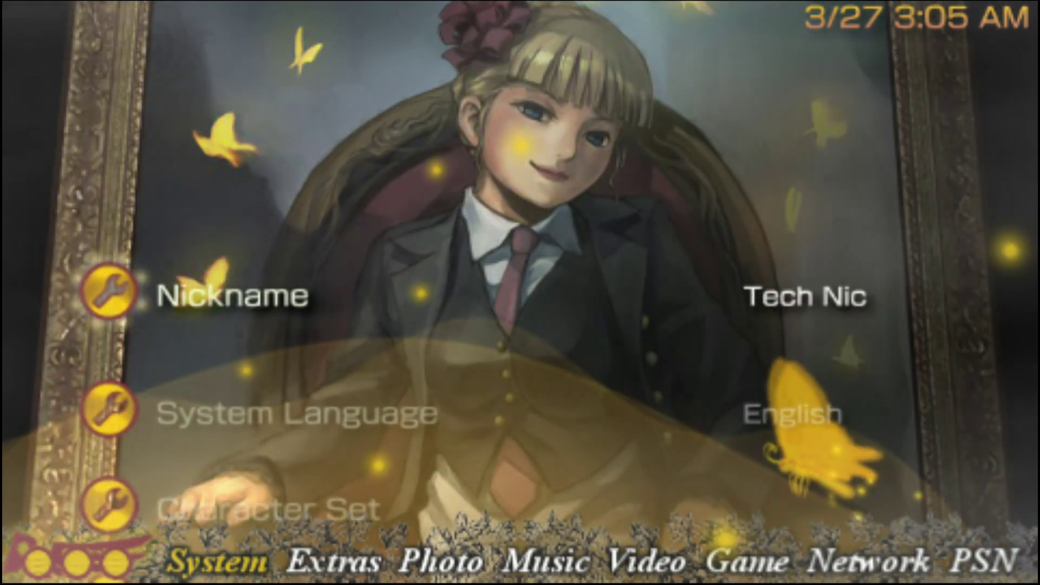
key(Down)
key(Down)
key(Down)
key(Down)
key(Down)
key(Down)
key(Down)
key(Down)
key(Down)
key(Down)
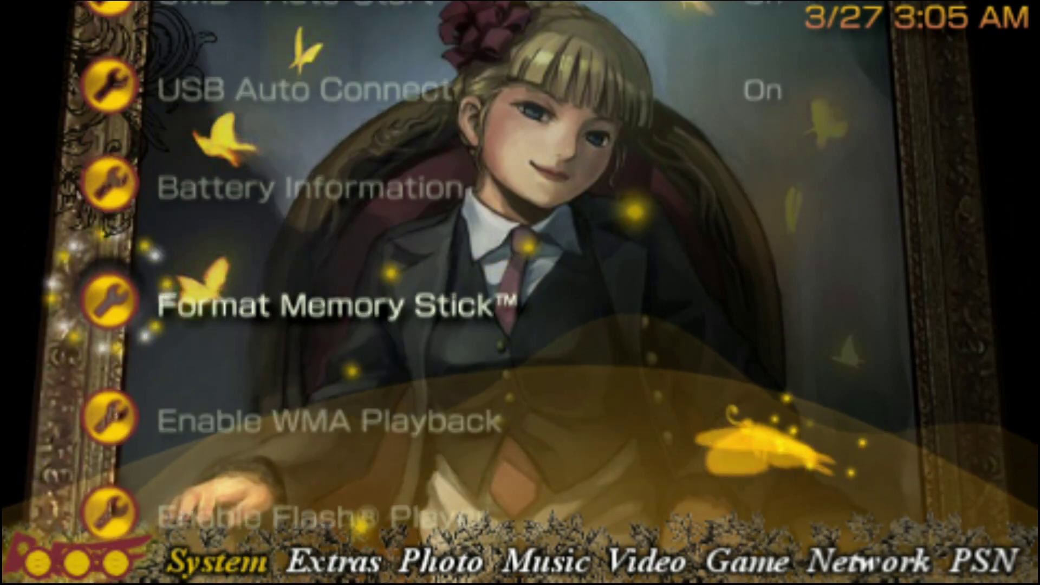
key(Return)
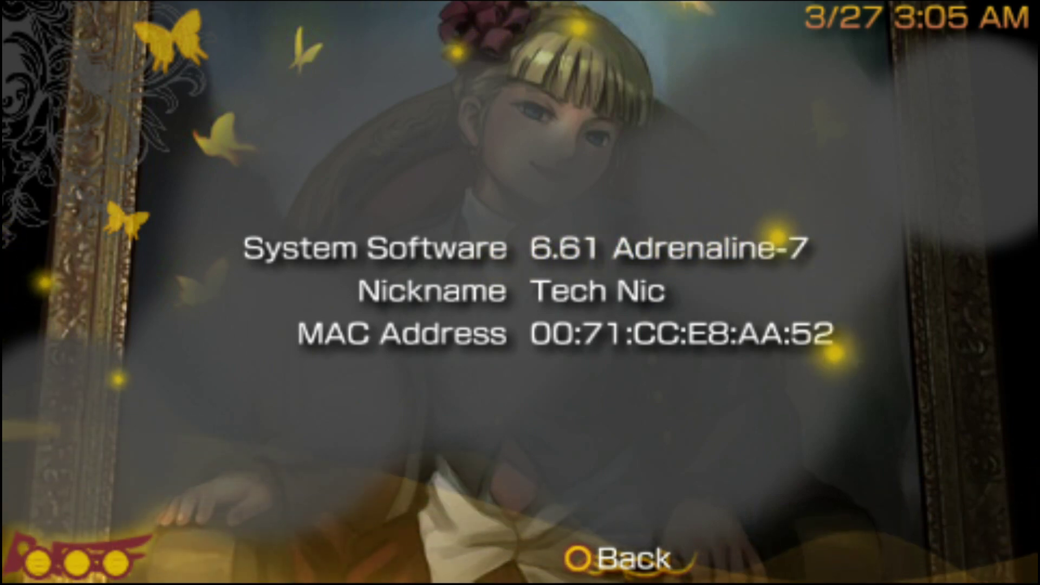
- Leave System Information and look over the System Settings options back up through Enable WMA Playback to Character Set
key(Escape)
key(Up)
key(Up)
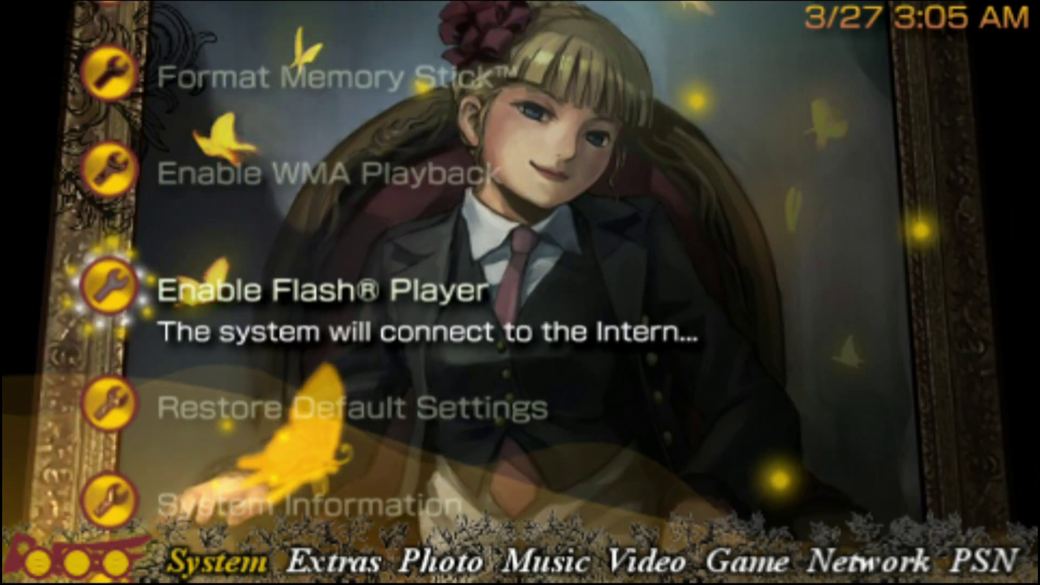
key(Up)
key(Return)
key(Escape)
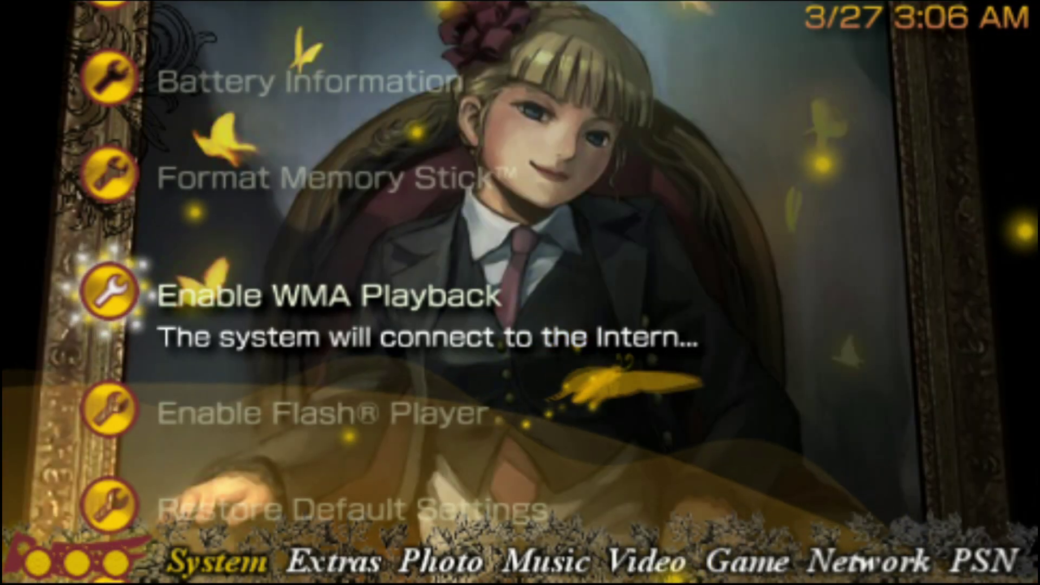
key(Up)
key(Up)
key(Up)
key(Up)
key(Up)
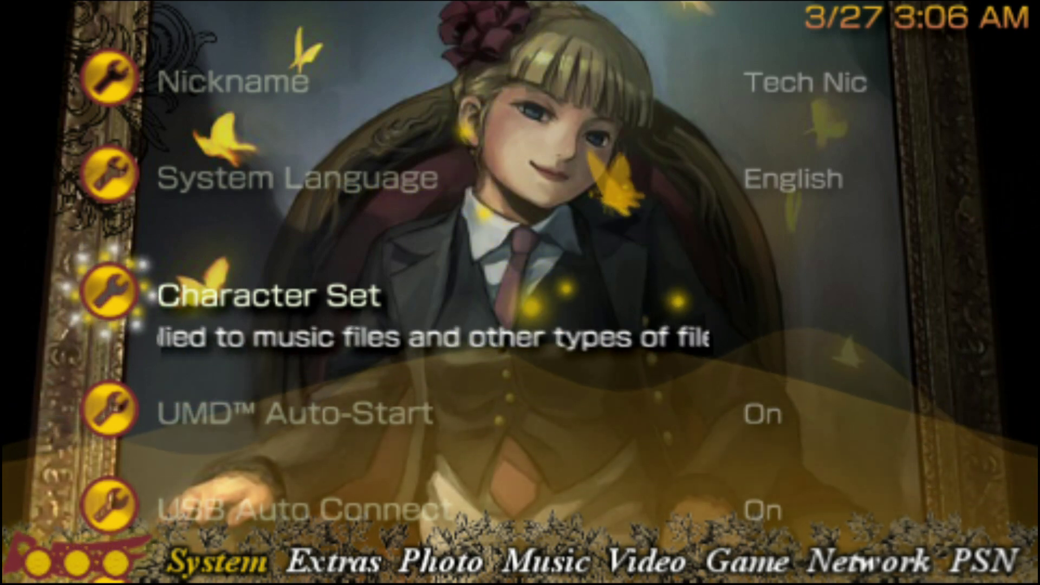
key(Up)
key(Up)
key(Down)
key(Down)
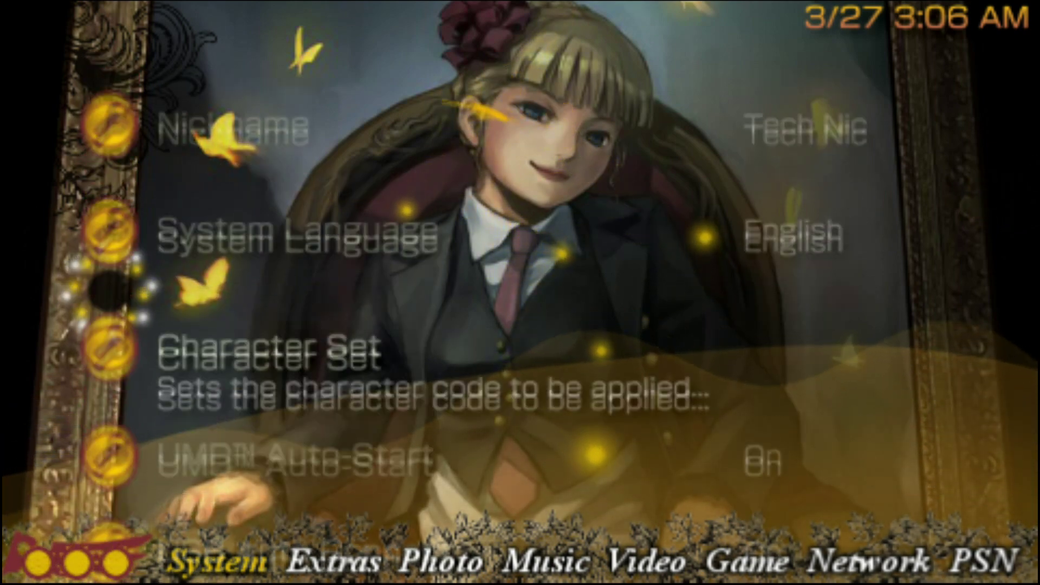